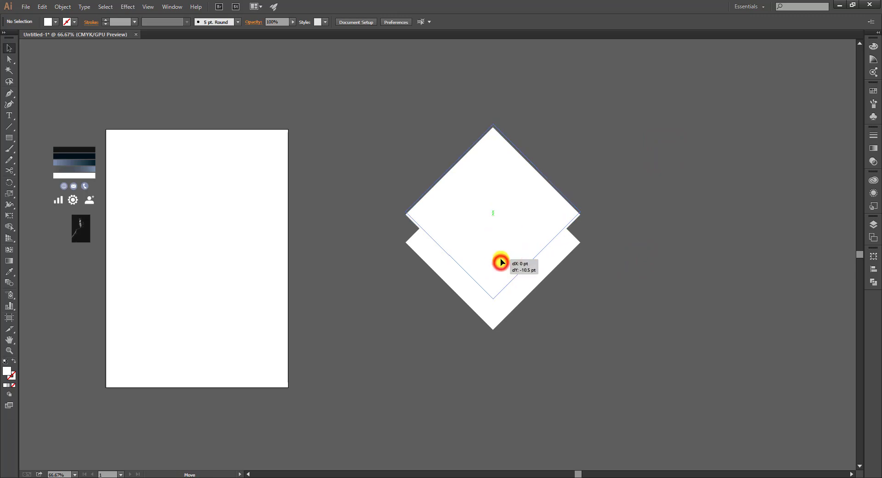
Cut a V shape by deleting the overlap of the two rotated squares with the Shape Builder
left_click_drag(658, 163, 414, 207)
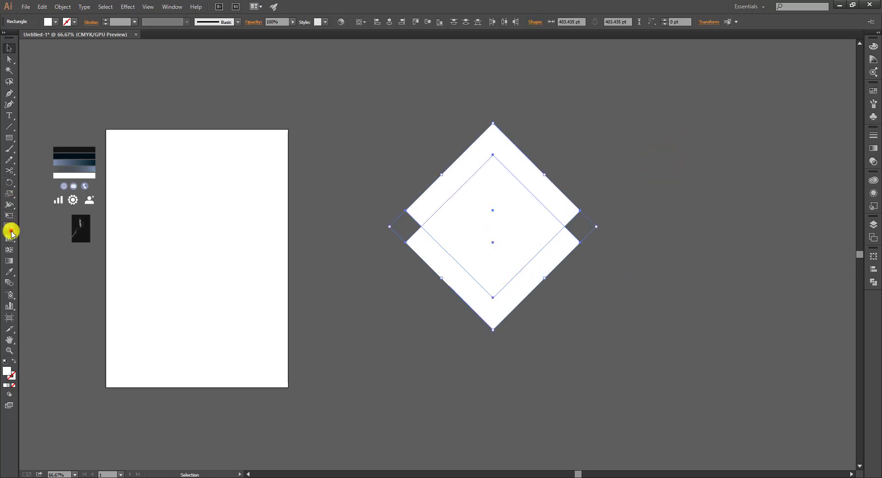
left_click(10, 226)
mouse_move(482, 224)
left_mouse_down()
mouse_move(503, 155)
mouse_move(544, 190)
left_mouse_up()
key("v")
left_click(528, 179)
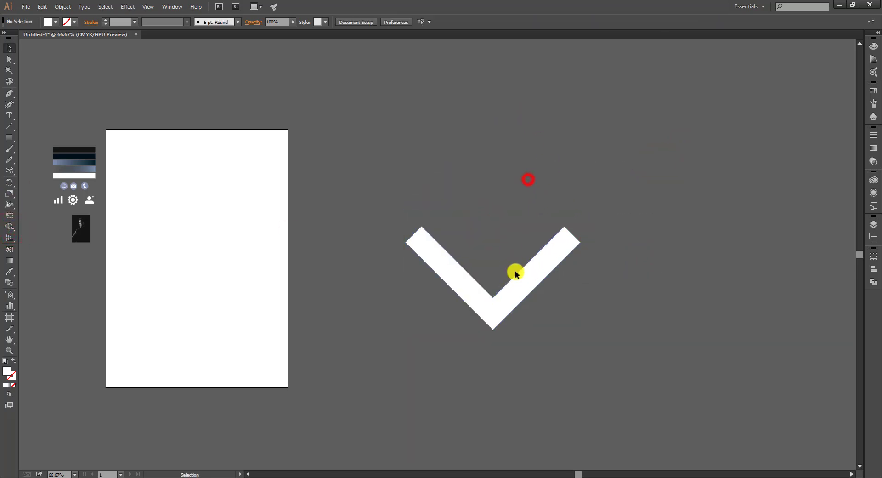
Move the V to the top of the artboard and shift the reference swatches, icons and photo aside
left_click_drag(522, 283, 313, 186)
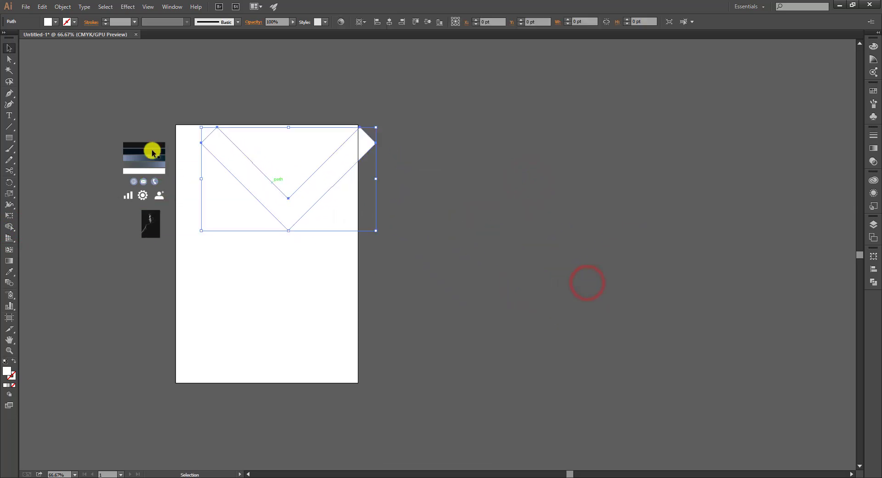
left_click_drag(167, 238, 168, 240)
left_click_drag(145, 233, 756, 151)
left_click(651, 205)
left_click_drag(482, 235, 680, 272)
Fill the V shape with brown
left_click(540, 197)
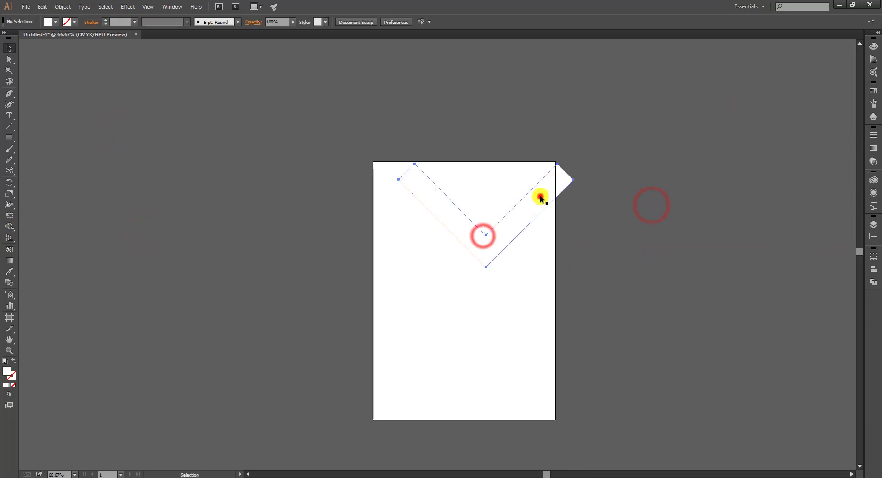
left_click(53, 22)
left_click(47, 50)
left_click(217, 101)
left_click(526, 219)
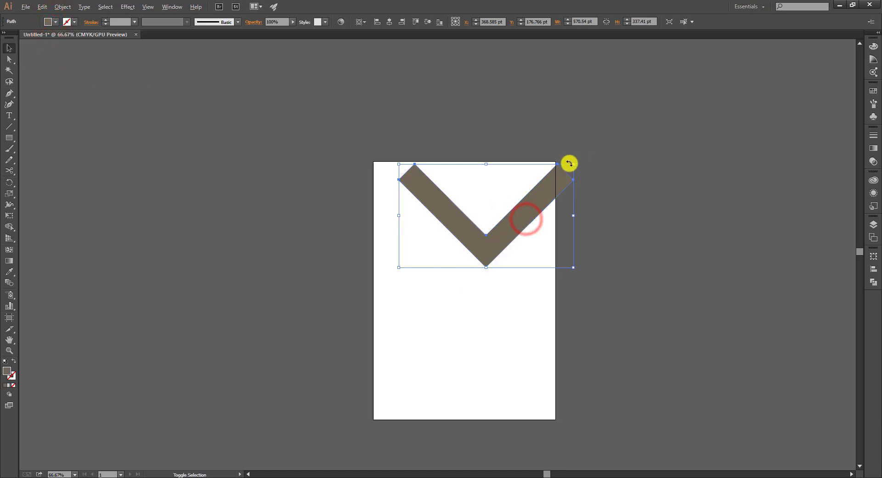
Scale the brown V up to about 1030 × 609 pt and position it over the artboard
left_click_drag(573, 165, 645, 123)
left_click_drag(544, 208, 529, 266)
scroll(515, 281, "up", 3)
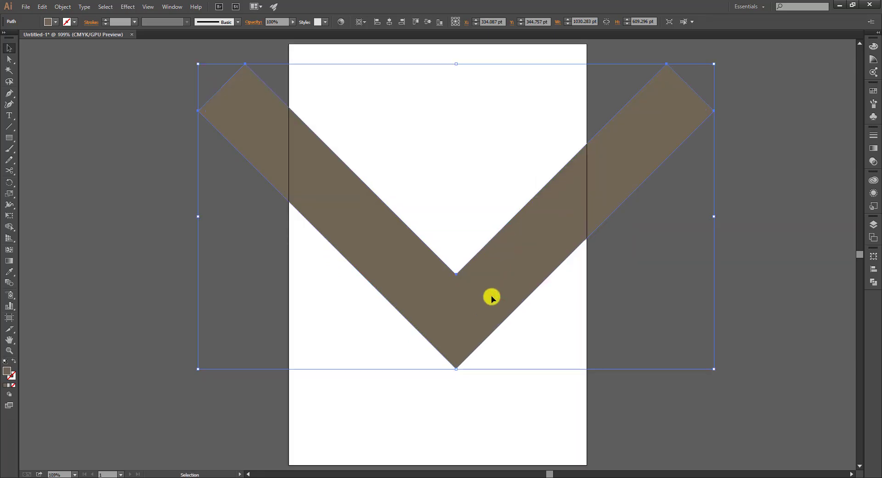
left_click_drag(491, 297, 489, 225)
Copy the V upward and Shape Builder-delete the overlap strip, left leftover and top triangle
left_click_drag(615, 286, 464, 188)
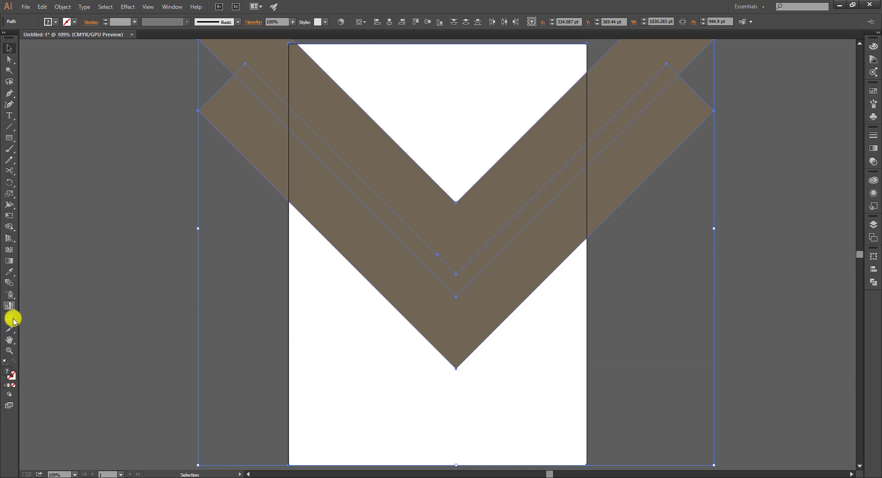
left_click(10, 227)
left_click(415, 246, "alt")
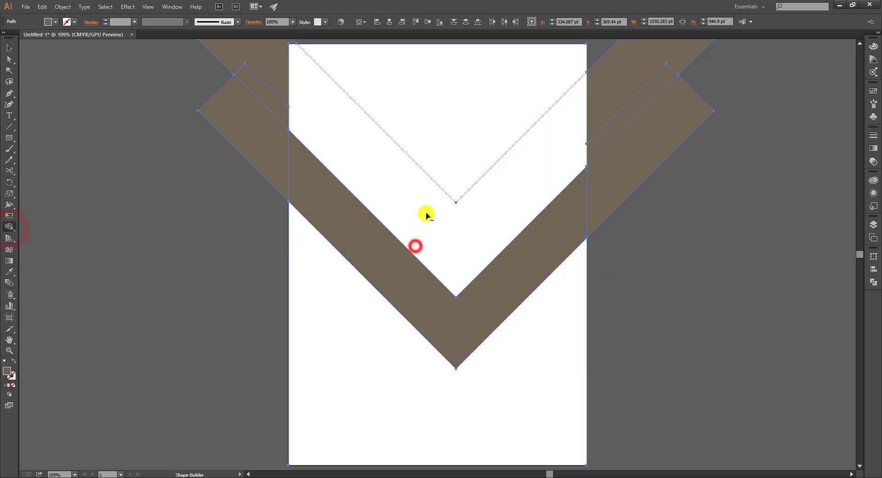
left_click(271, 101, "alt")
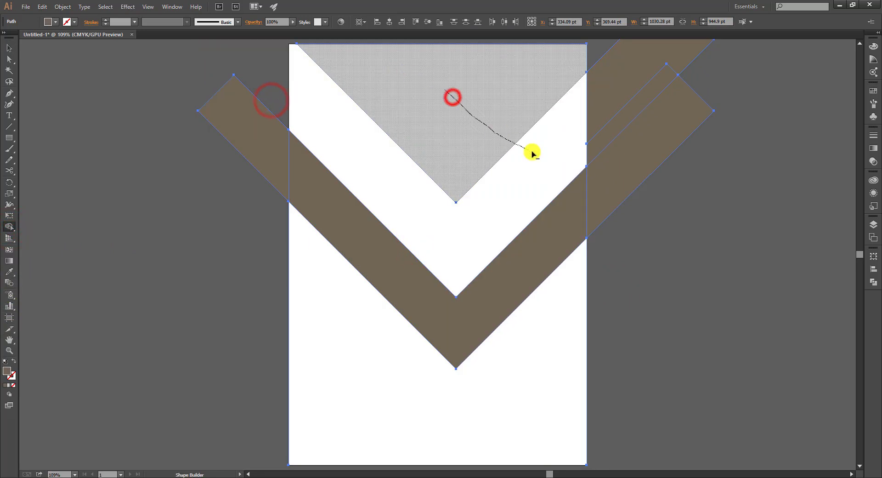
mouse_move(532, 153)
left_mouse_down()
mouse_move(593, 116)
mouse_move(608, 128)
mouse_move(601, 106)
left_mouse_up()
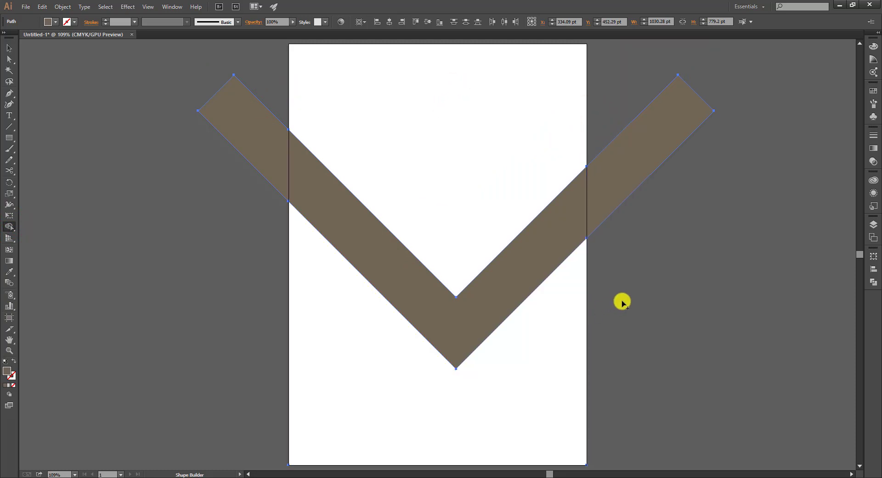
Delete the leftover white background shape and nudge the brown V slightly right
key("v")
left_click(623, 291)
left_click(530, 325)
left_click(691, 314)
left_click(448, 194)
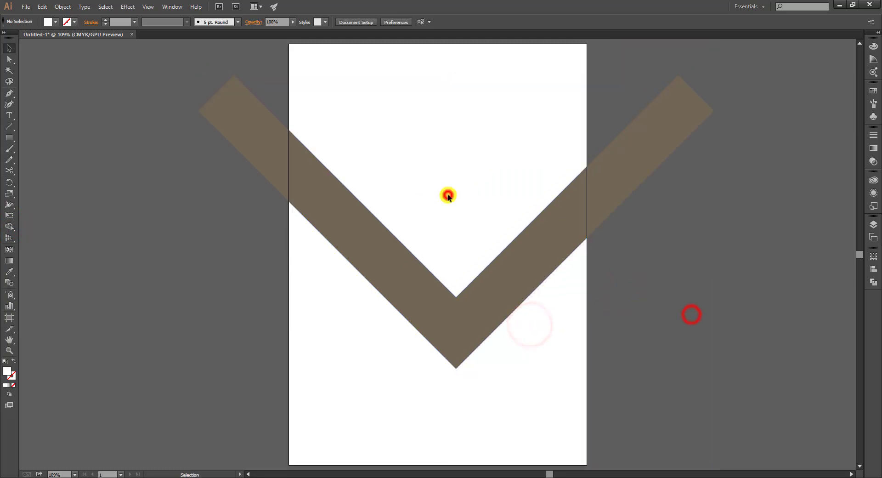
left_click(593, 332)
left_click(570, 332)
key("Delete")
left_click(580, 327)
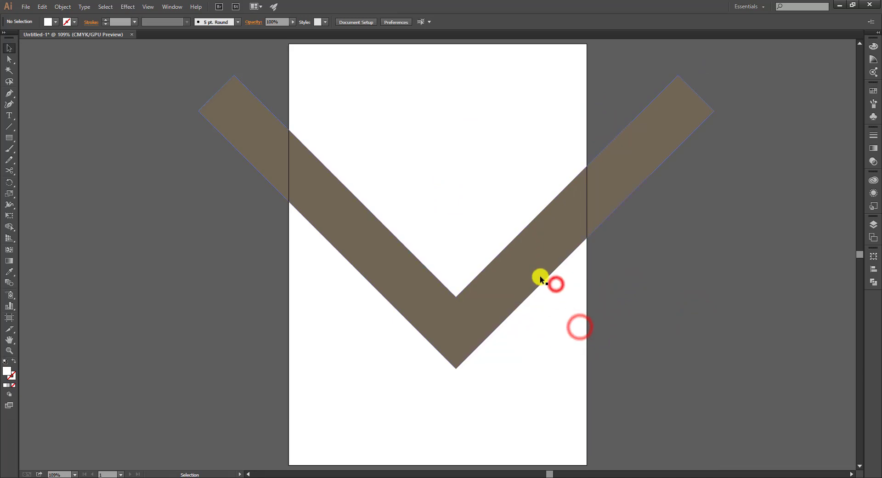
left_click(541, 278)
left_click_drag(488, 294, 473, 191)
Trim the upper V into a thin stripe separated from the thick V by a narrow gap
left_click_drag(473, 134, 510, 206)
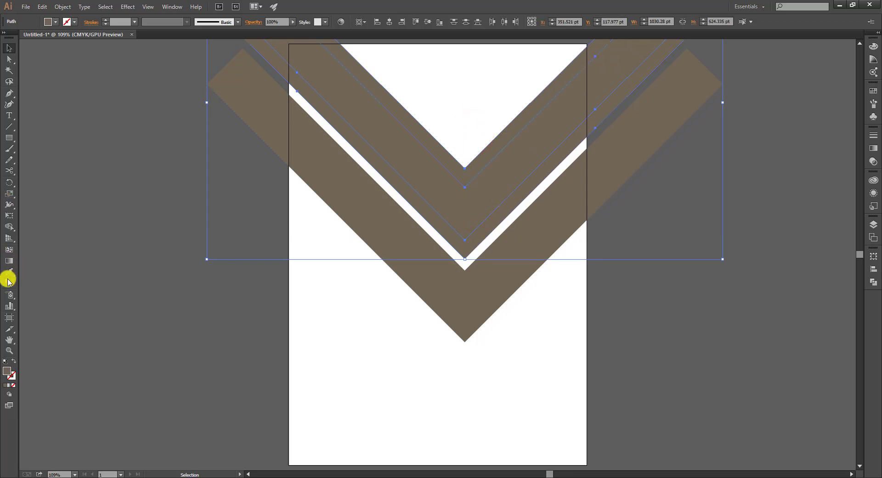
left_click(132, 242)
left_click(557, 179)
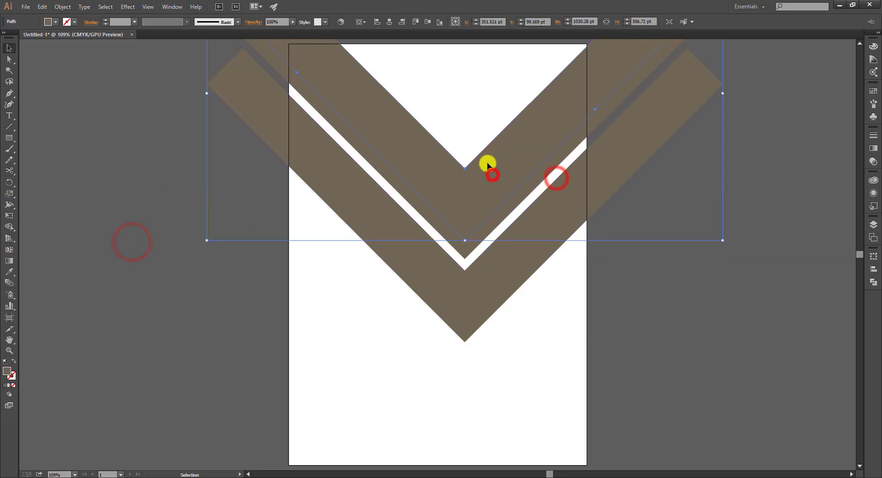
left_click(490, 170)
left_click_drag(476, 115, 528, 187)
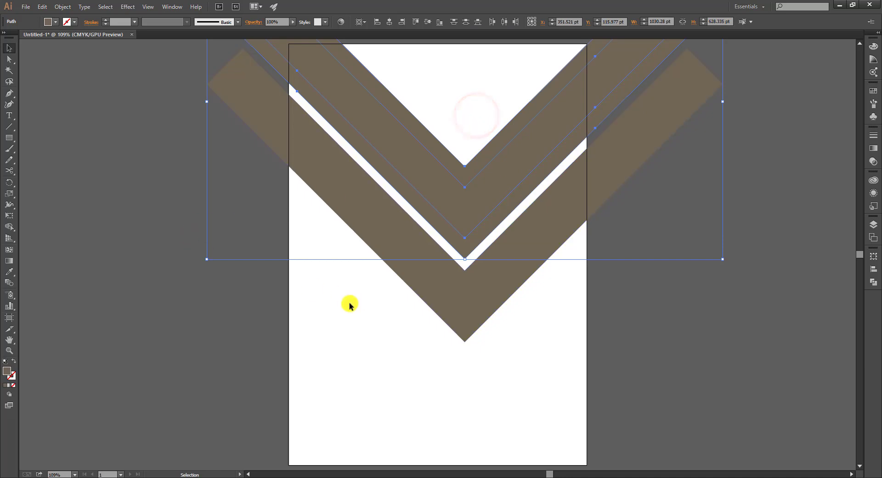
left_click(13, 230)
left_click(425, 159, "alt")
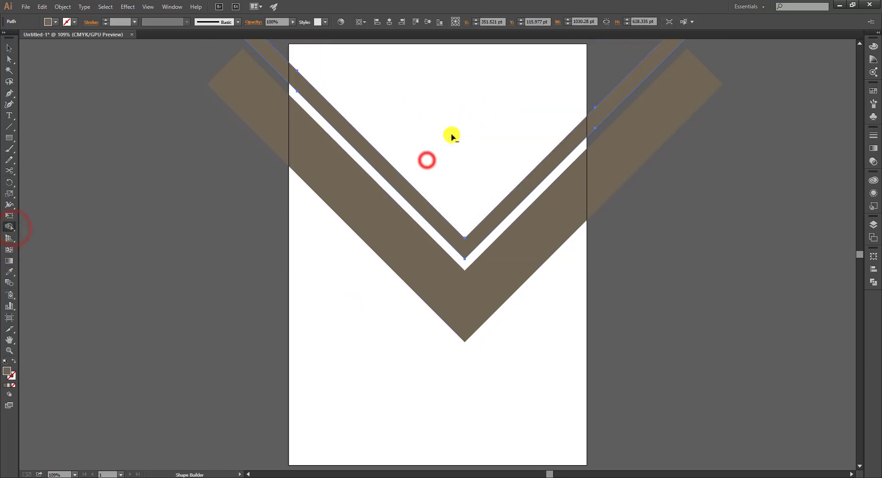
left_click(754, 316)
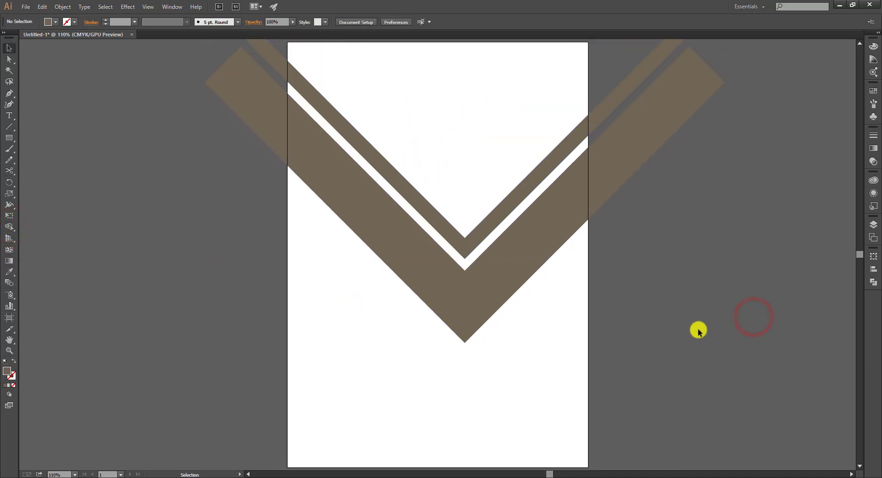
key("ctrl+minus")
key("ctrl+minus")
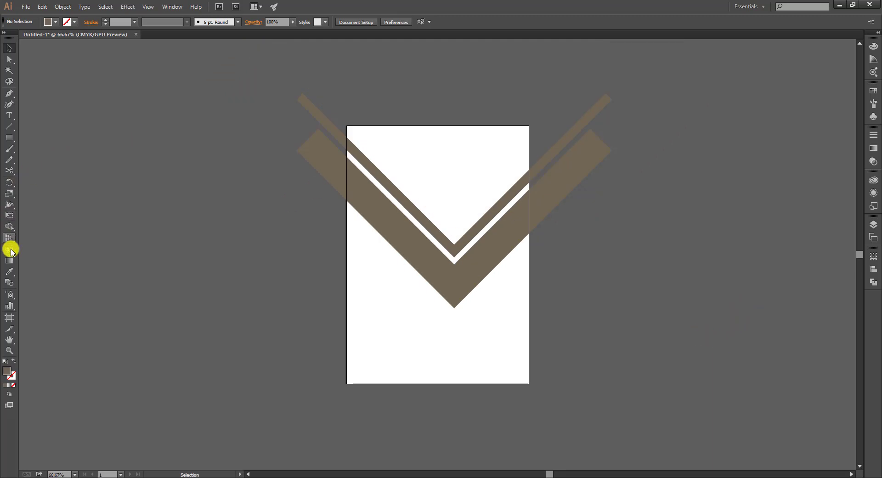
Draw a rectangle covering the artboard and select it together with the chevron stripes
left_click_drag(13, 136, 36, 138)
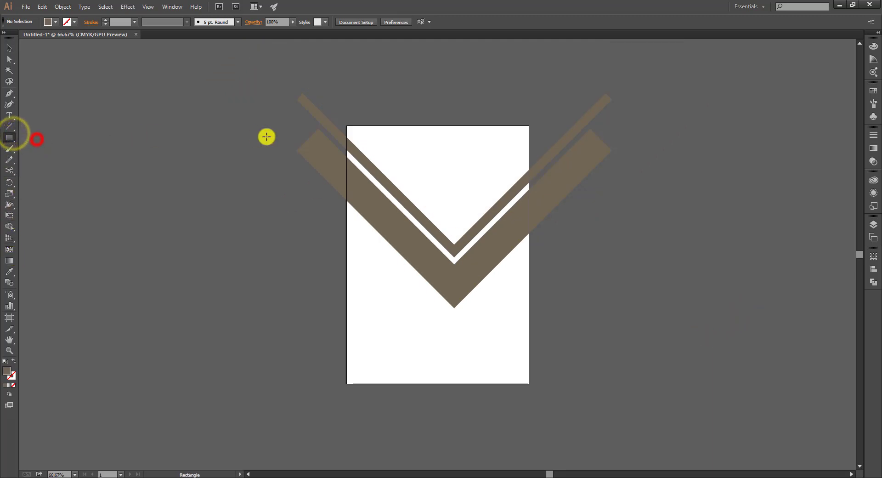
left_click(348, 125)
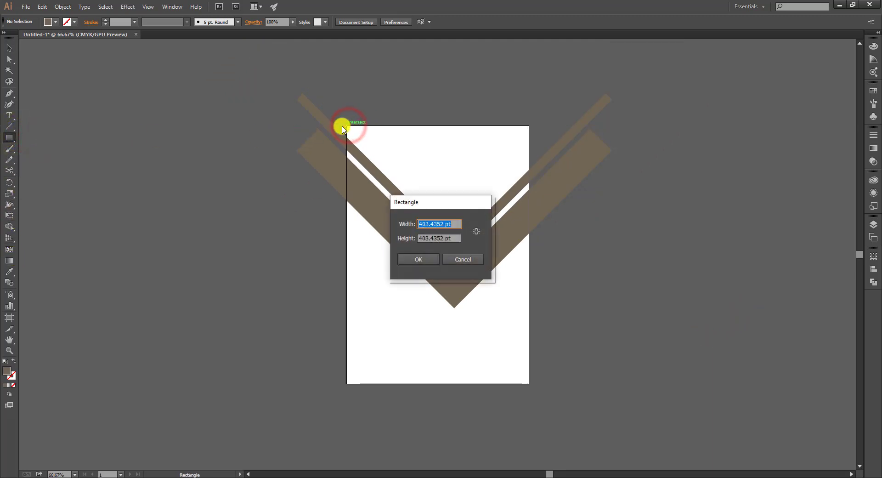
key("Escape")
left_click_drag(348, 126, 528, 383)
key("v")
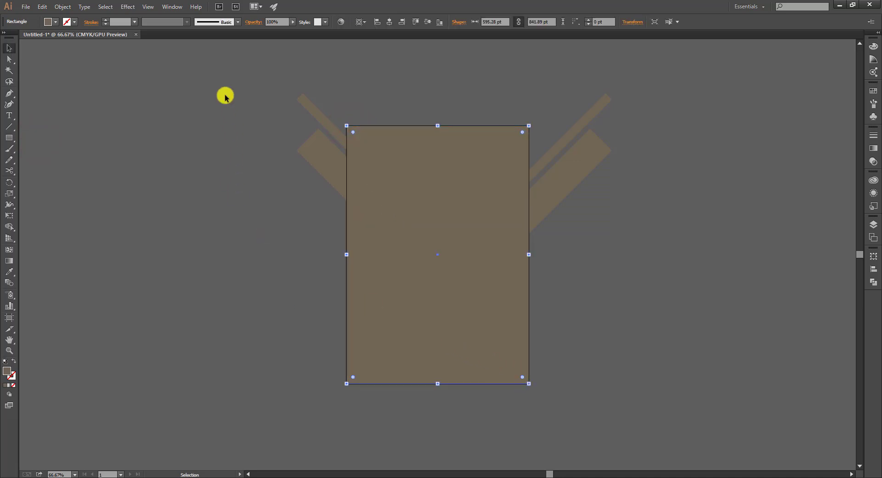
left_click_drag(257, 92, 541, 233)
Delete the stripe parts overhanging the left and right edges, then remove the covering rectangle
left_click(9, 226)
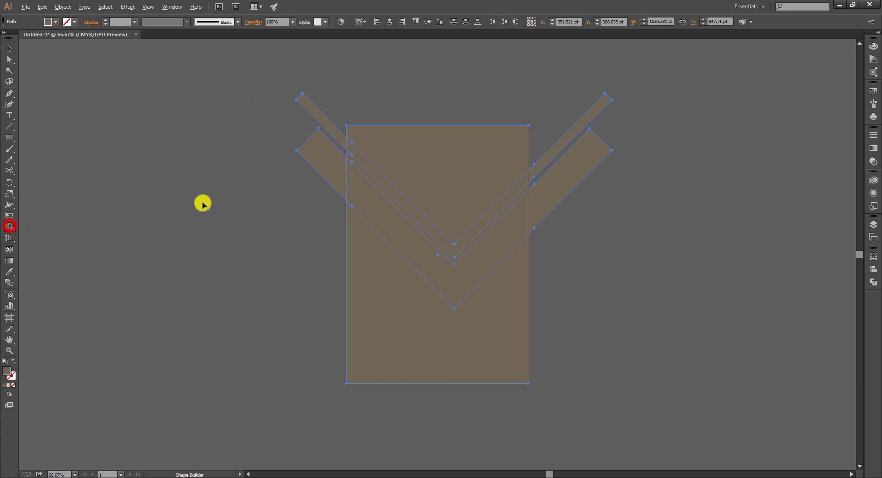
left_click_drag(364, 76, 364, 76)
mouse_move(528, 83)
left_mouse_down()
mouse_move(559, 182)
mouse_move(554, 216)
left_mouse_up()
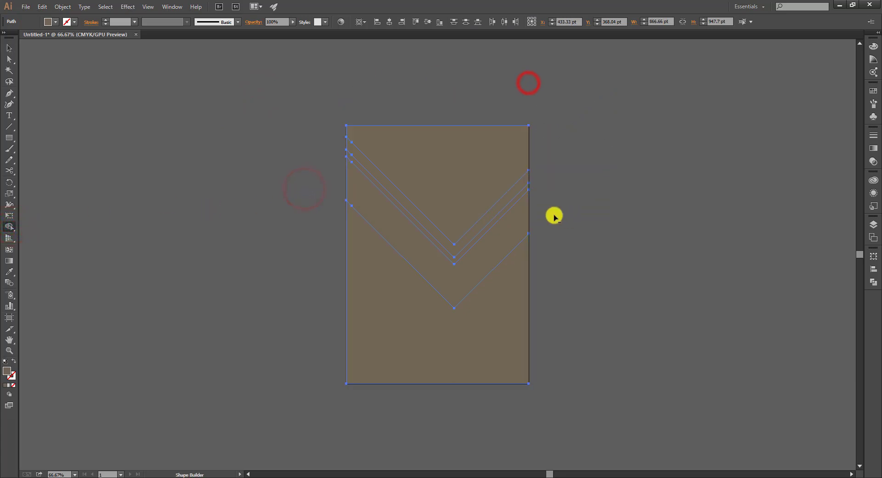
key("v")
left_click(608, 219)
left_click(435, 169)
key("Delete")
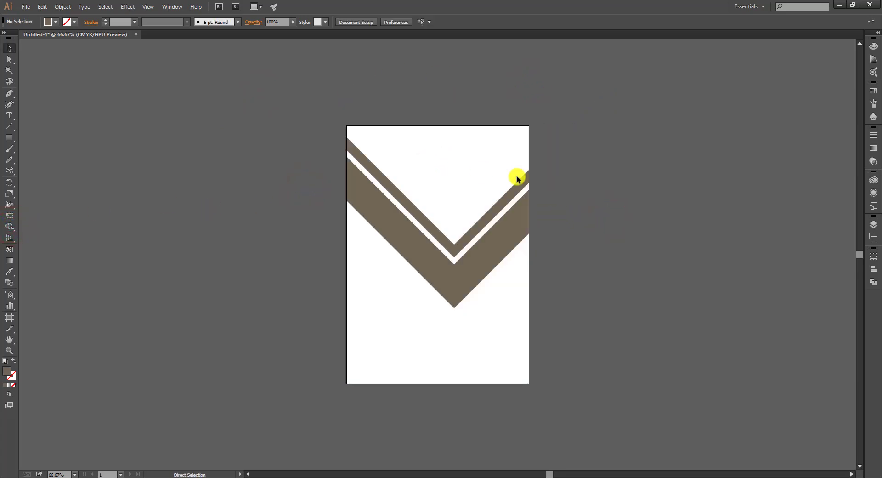
key("ctrl+0")
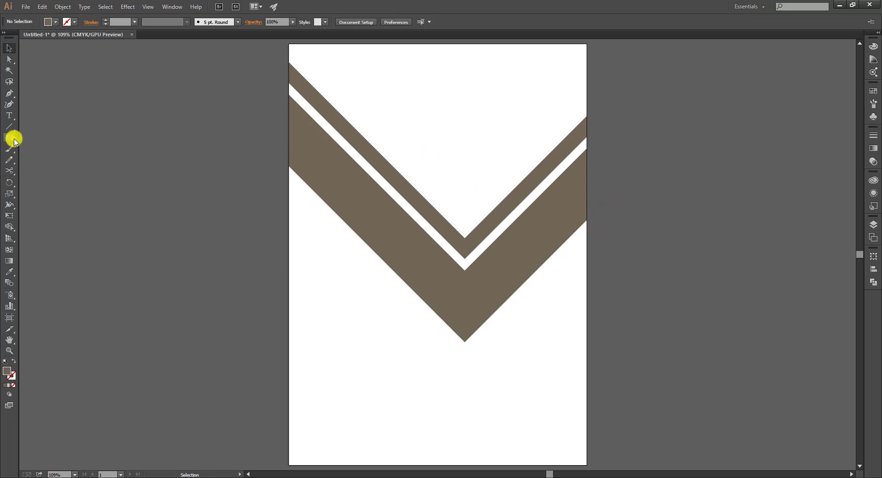
Draw a rectangle from the artboard's top-left corner, then undo the edit and delete it
left_click_drag(14, 140, 43, 139)
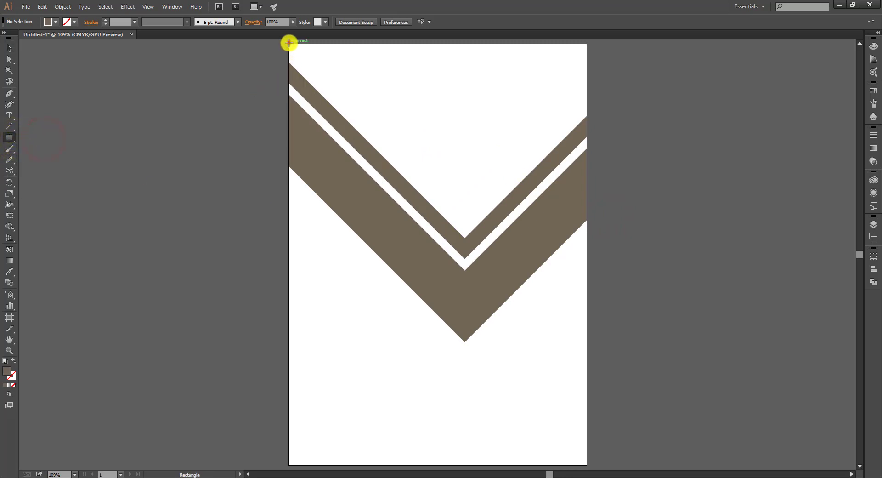
left_click_drag(289, 43, 557, 261)
left_click(10, 56)
key("ctrl+z")
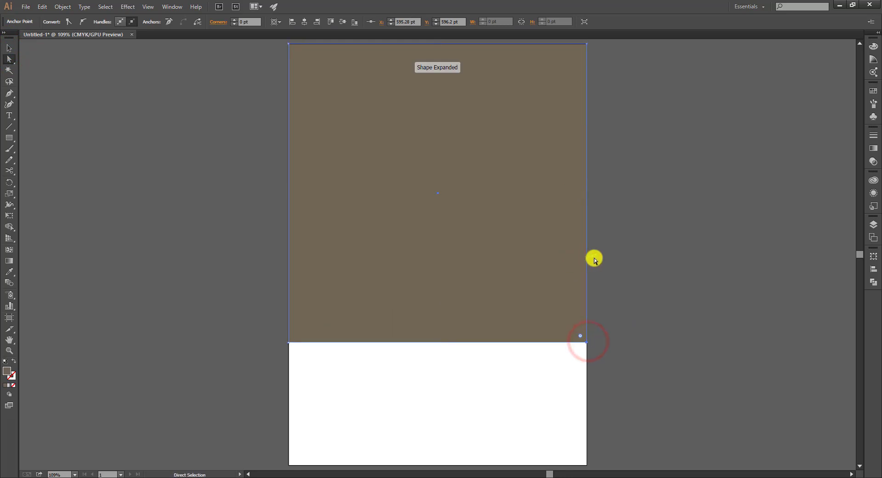
left_click(531, 292)
key("Delete")
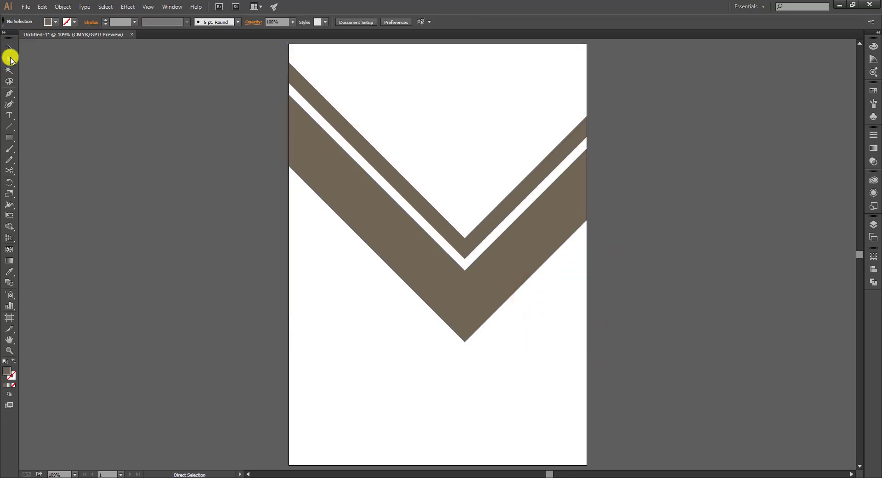
Pen-draw a backdrop shape whose bottom-right corner cuts diagonally from the V's tip to the right edge
left_click(289, 44)
scroll(291, 119, "up", 1)
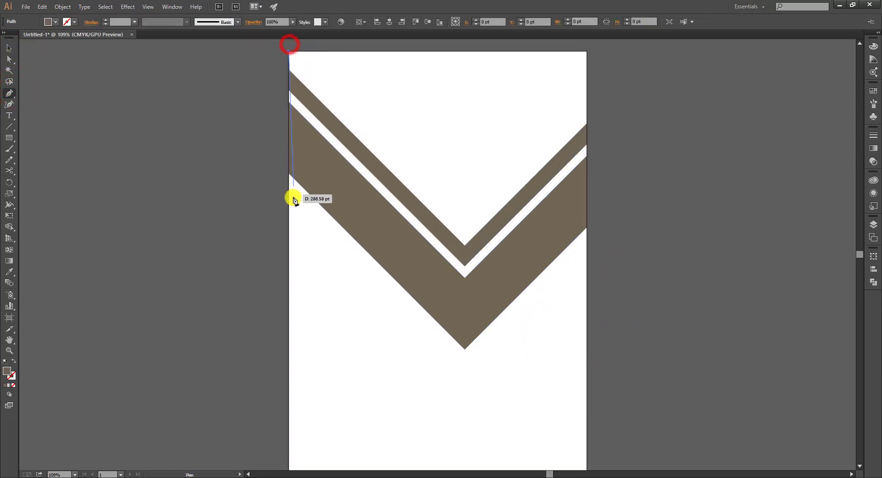
left_click(289, 350)
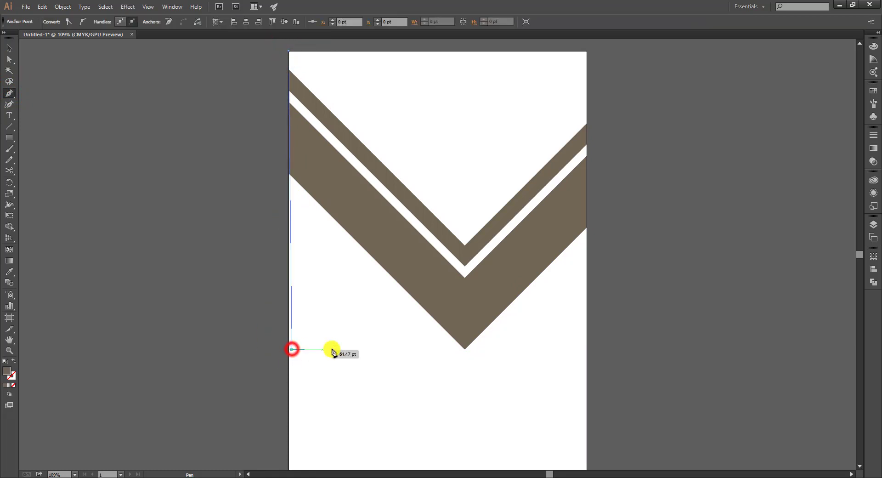
left_click(289, 350)
left_click(465, 350)
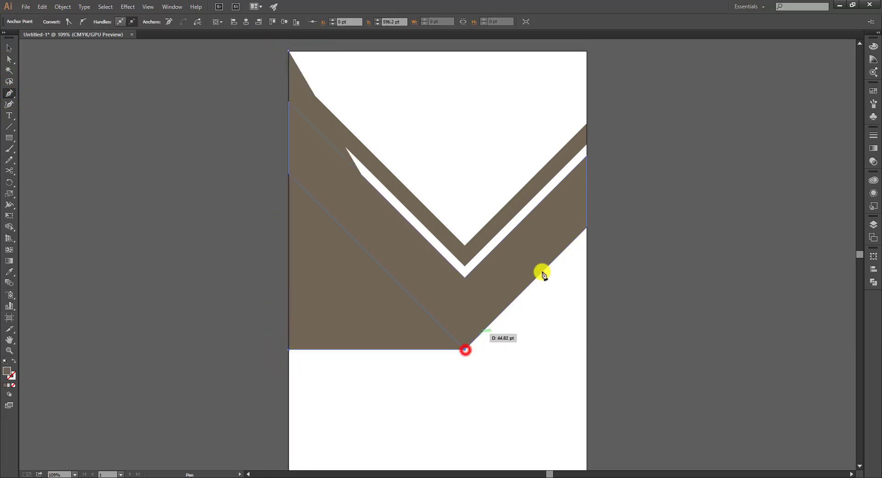
left_click(586, 228)
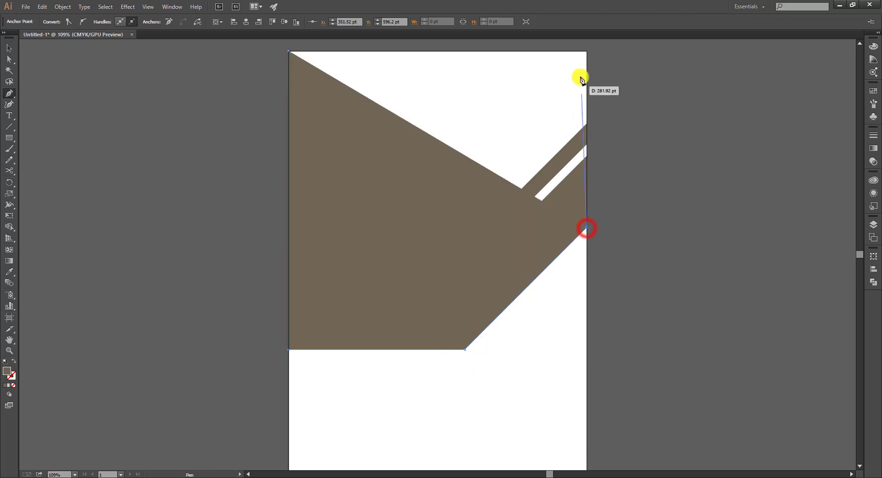
left_click(587, 52)
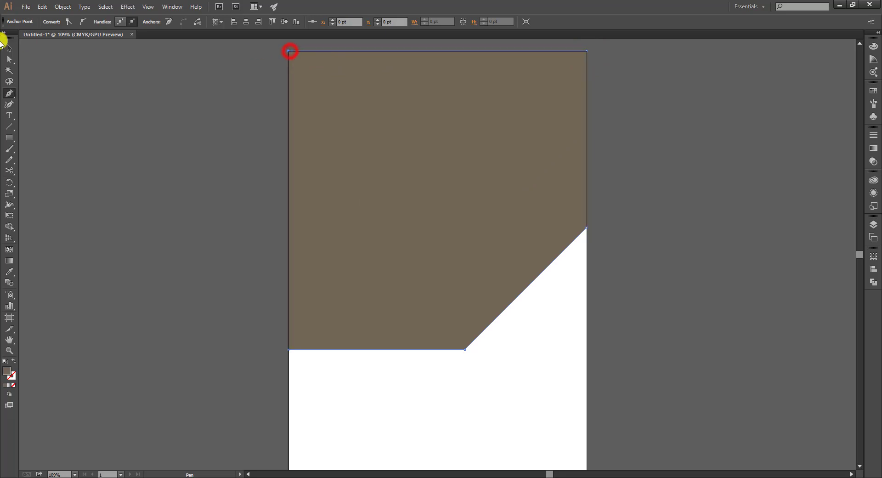
left_click(8, 46)
Send the backdrop shape to the back and fill it dark grey
right_click(341, 139)
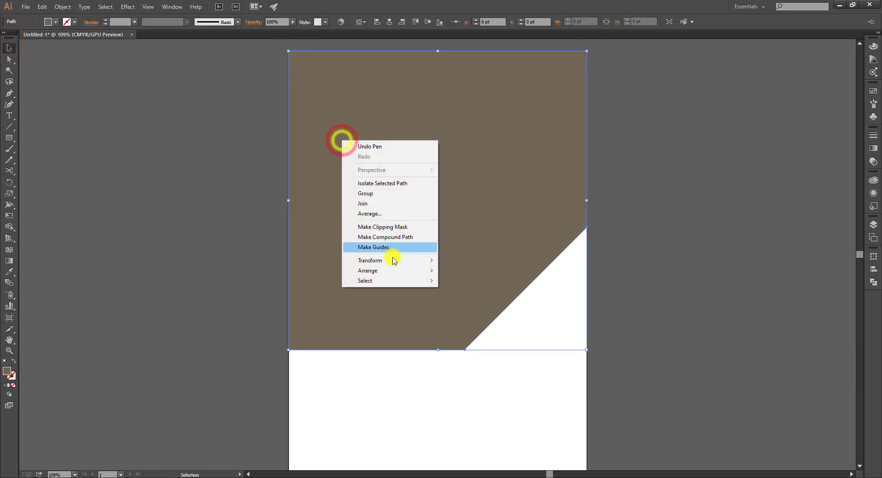
left_click(392, 270)
left_click(463, 301)
left_click(57, 23)
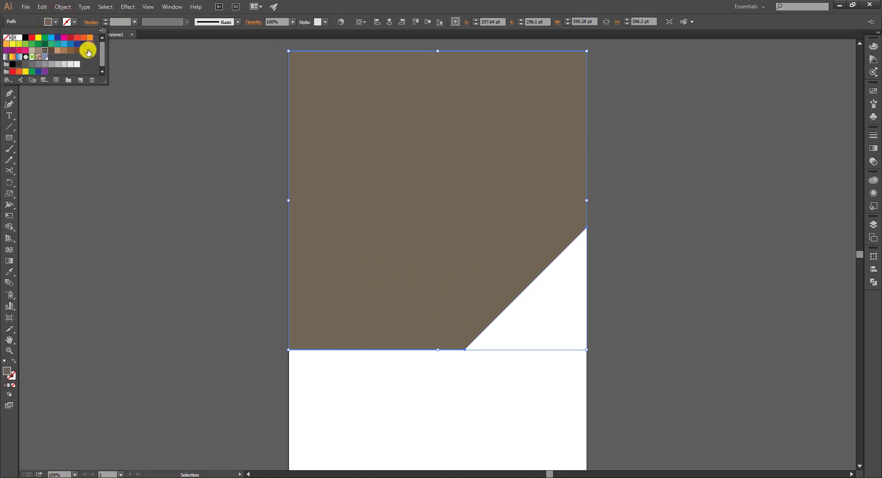
left_click(17, 66)
Move the swatches, icons and photo next to the artboard
left_click(126, 173)
left_click(248, 231)
key("ctrl+1")
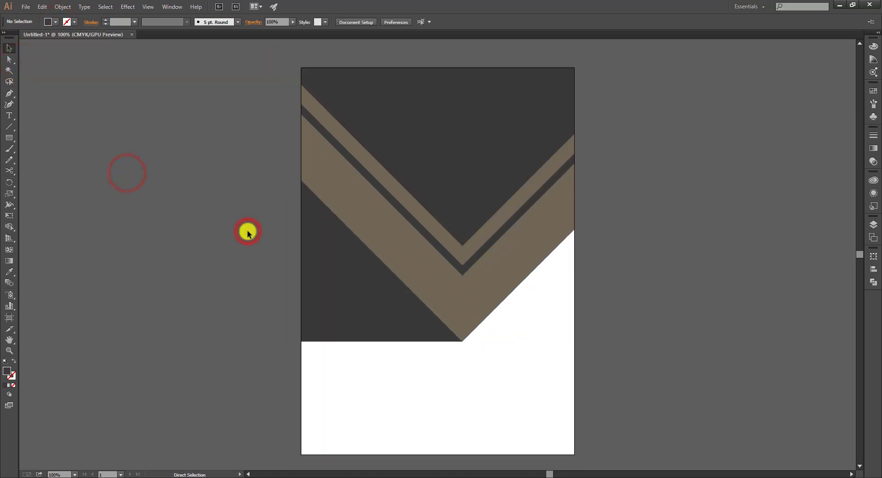
left_click_drag(523, 275, 457, 262)
key("ctrl+minus")
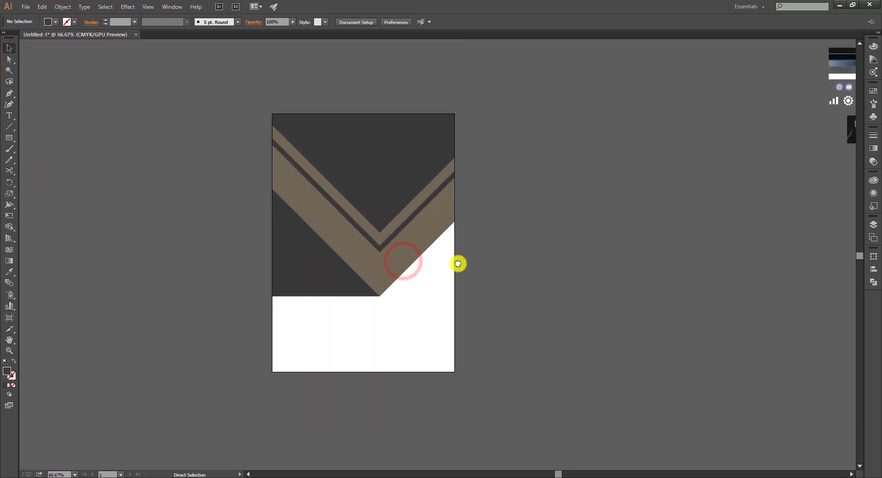
left_click_drag(544, 249, 523, 249)
left_click_drag(783, 50, 468, 242)
left_click_drag(450, 266, 545, 281)
left_click(638, 226)
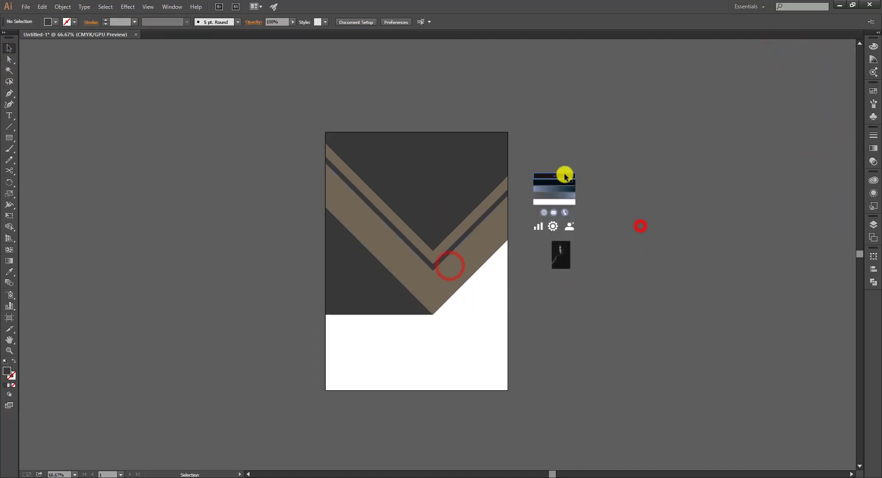
Apply the near-black swatch to the backdrop shape with the Eyedropper
left_click(435, 180)
key("i")
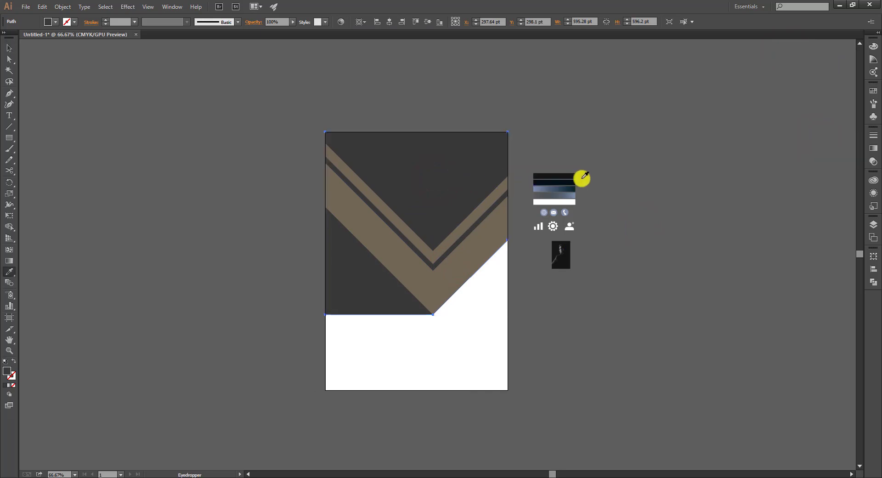
left_click(566, 176)
key("v")
left_click(596, 144)
Eyedropper the blue gradient swatches onto both chevrons, then copy the backdrop beside the artboard
left_click(490, 256)
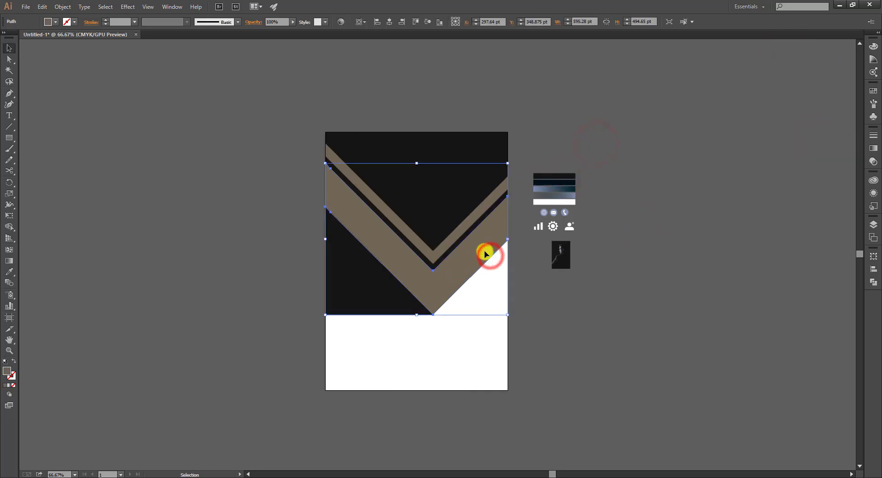
key("i")
left_click(570, 184)
key("v")
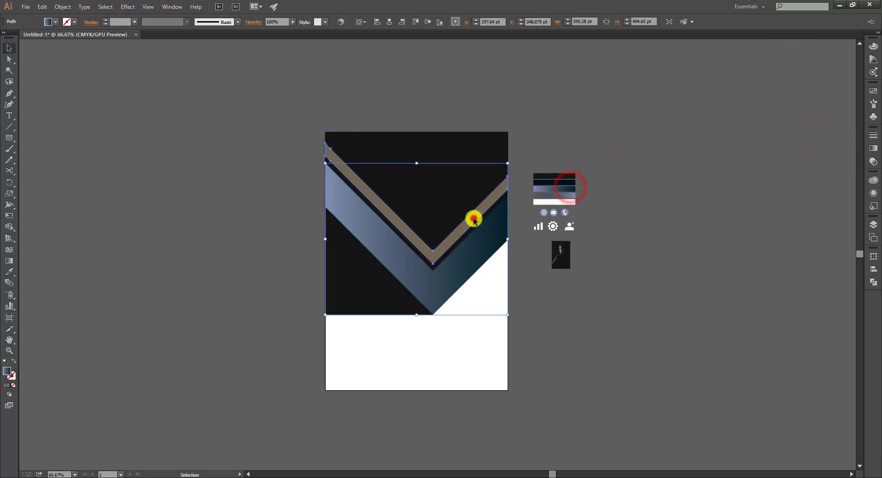
left_click(472, 219)
key("i")
left_click(561, 197)
key("v")
left_click(673, 246)
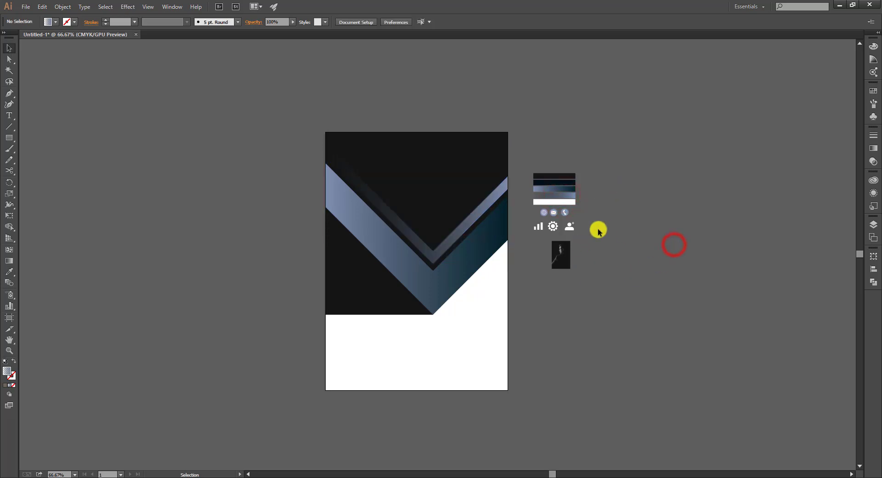
left_click_drag(441, 189, 726, 189)
Move the portrait photo onto the backdrop copy and enlarge it to about 640 × 960 pt
left_click(613, 319)
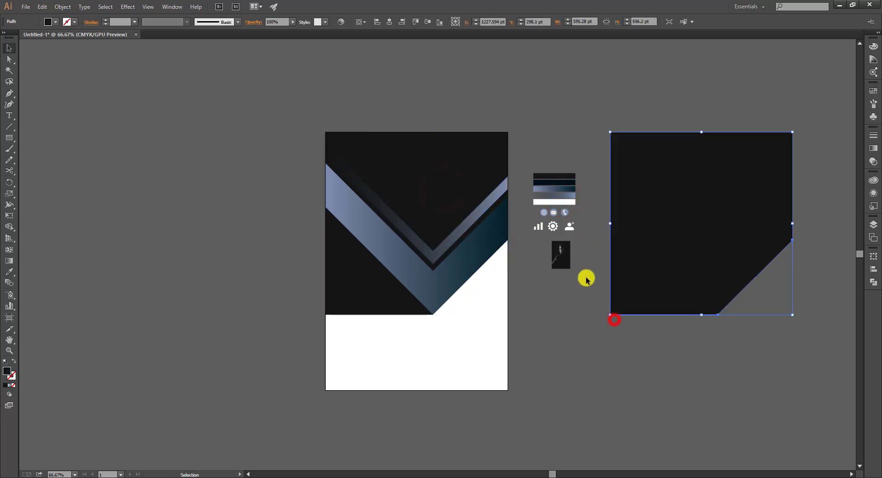
left_click(570, 264)
left_click_drag(568, 266, 816, 365)
left_click_drag(764, 332, 754, 331)
left_click_drag(644, 289, 657, 290)
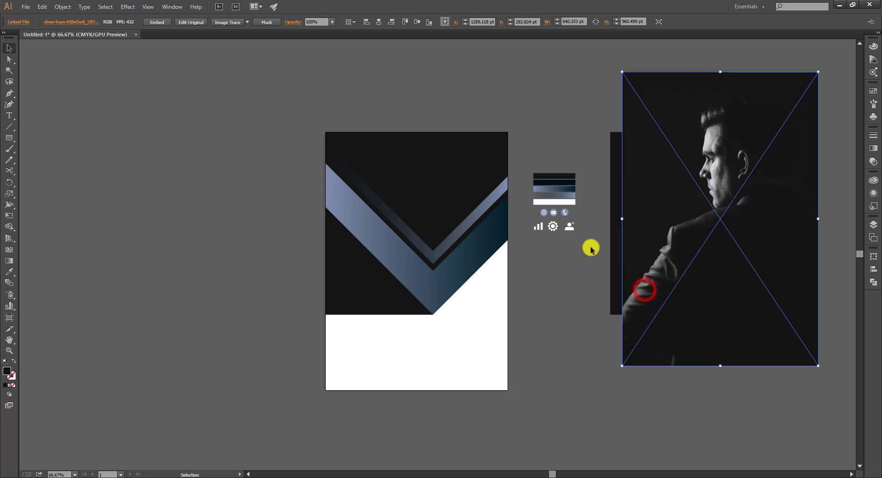
left_click(601, 242)
Bring the backdrop copy in front of the photo and align the two
left_click(618, 237)
right_click(618, 237)
mouse_move(664, 365)
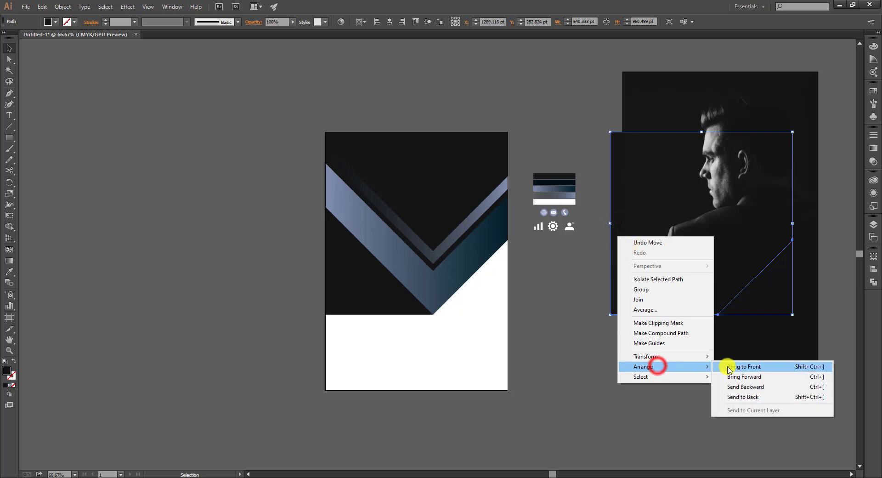
left_click(727, 363)
left_click(679, 362)
left_click_drag(728, 331, 726, 349)
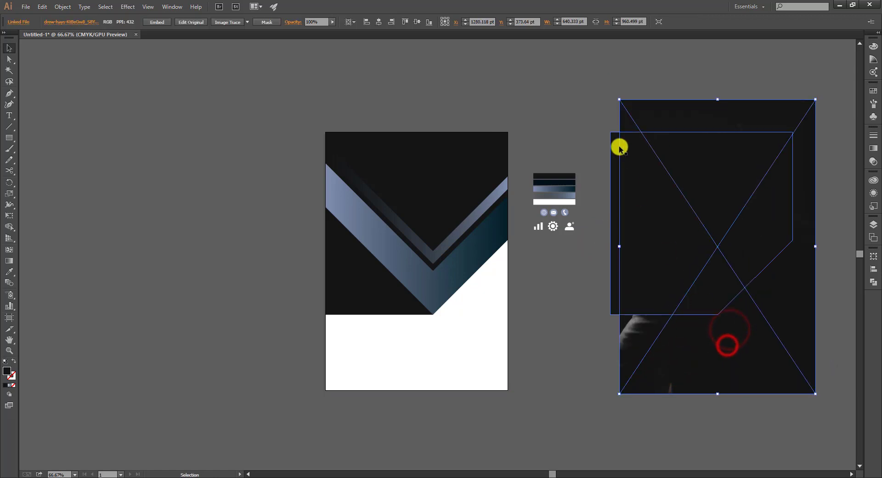
left_click_drag(625, 152, 629, 152)
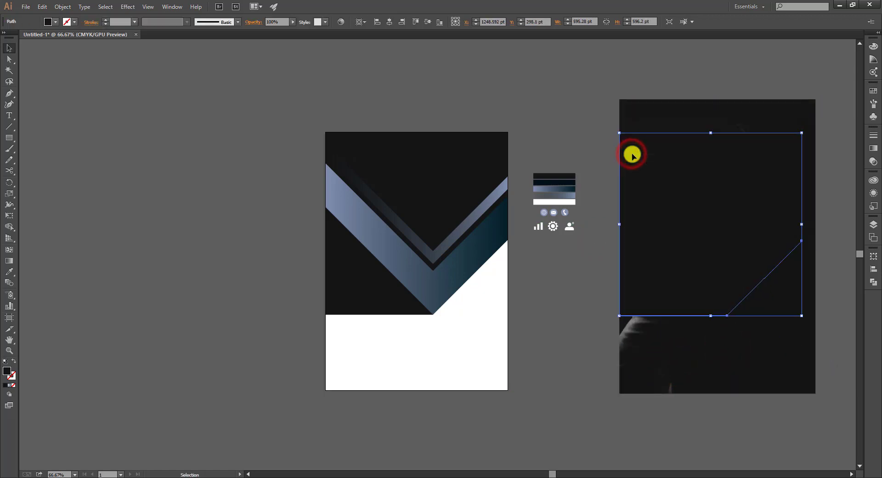
Clip the photo to the cut-corner copy, move it onto the artboard and send it behind the chevrons
left_click(597, 137)
left_click_drag(588, 111, 703, 209)
right_click(703, 210)
left_click(731, 265)
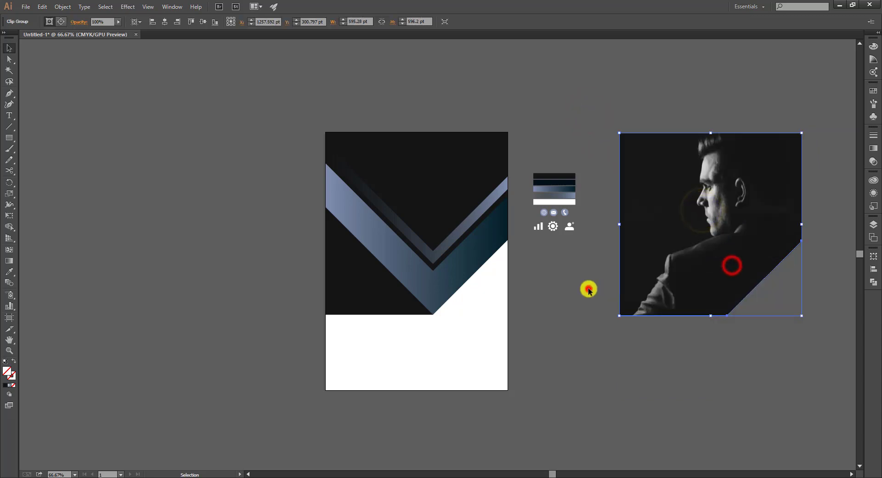
left_click(589, 289)
left_click_drag(730, 262, 440, 258)
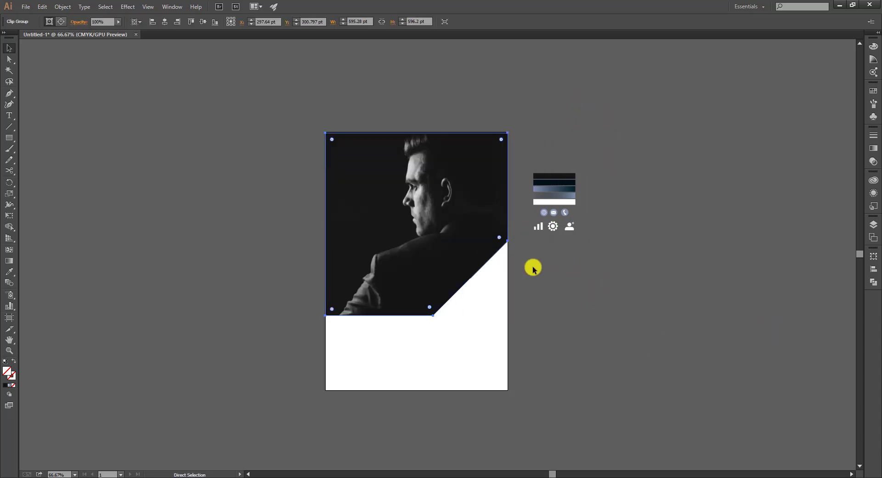
key("ctrl+[")
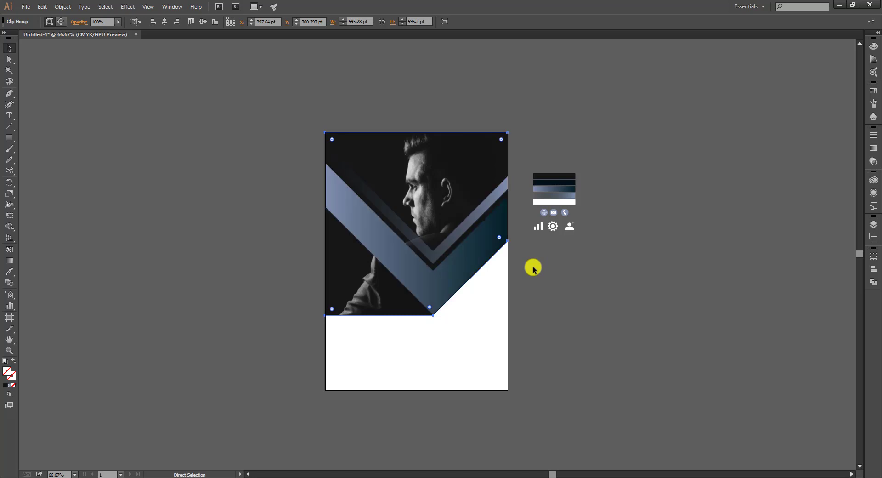
Shrink and lower the photo inside the clipping group in isolation mode
scroll(533, 269, "up", 3)
left_click(678, 281)
double_click(467, 165)
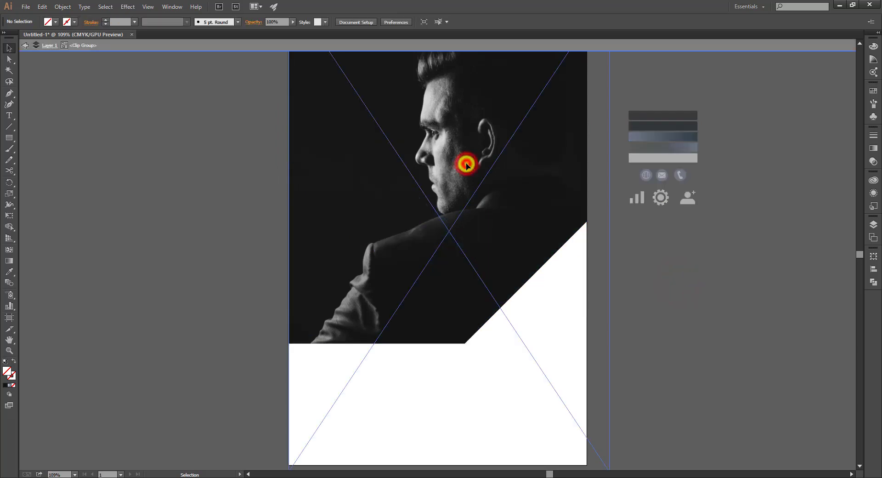
left_click(476, 160)
key("ctrl+minus")
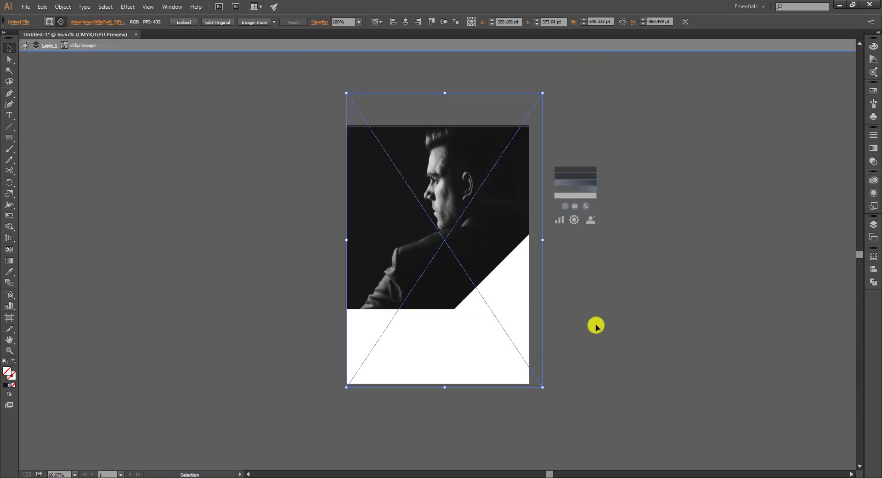
left_click_drag(540, 388, 528, 375)
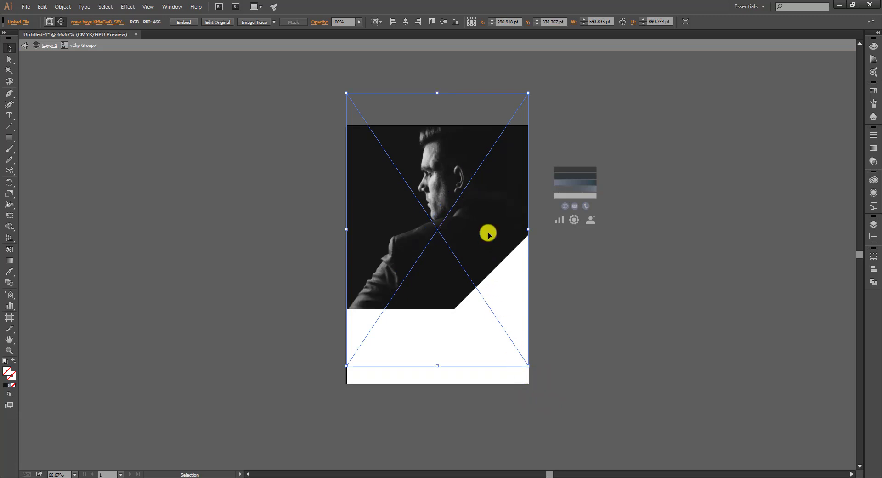
mouse_move(491, 229)
left_mouse_down()
mouse_move(498, 238)
mouse_move(488, 243)
left_mouse_up()
left_click(664, 265)
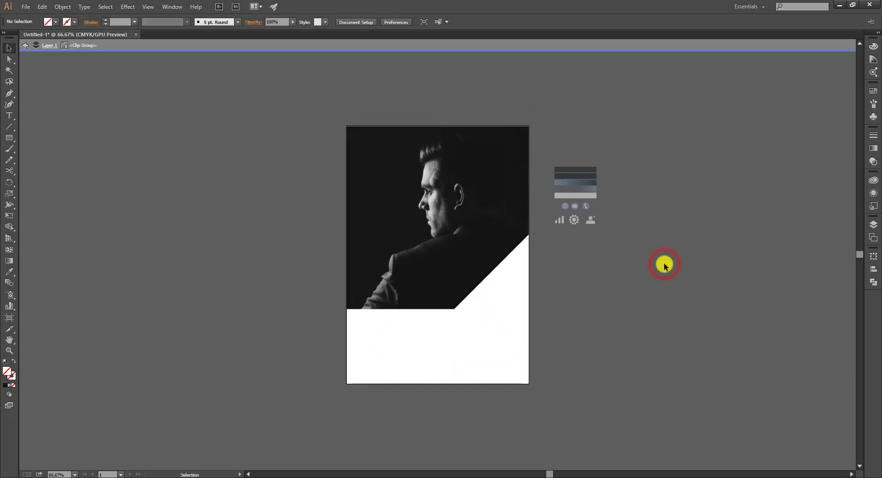
double_click(664, 265)
Undo the photo move and resize, restoring the original clipped portrait
key("ctrl+0")
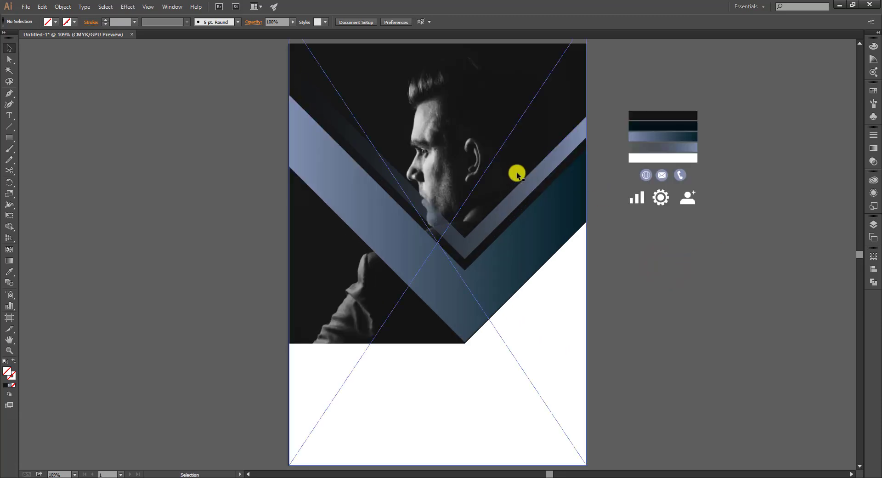
key("ctrl+z")
key("ctrl+z")
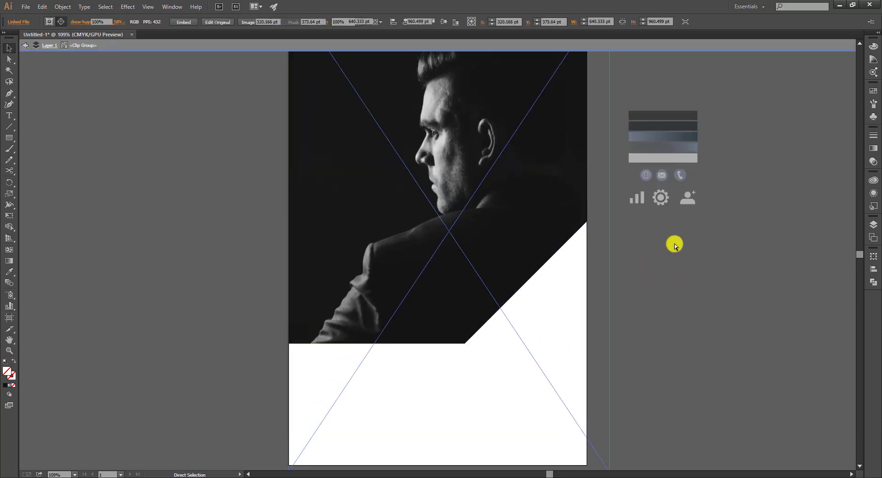
key("ctrl+z")
left_click(667, 292)
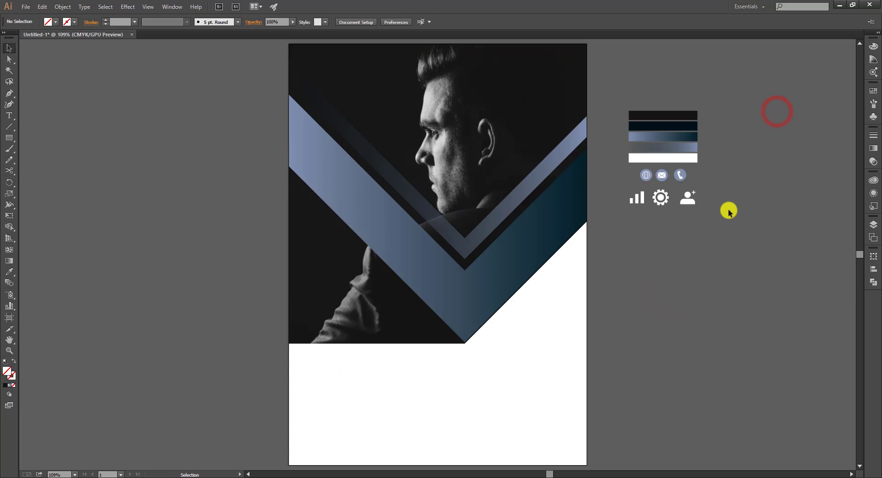
key("ctrl+1")
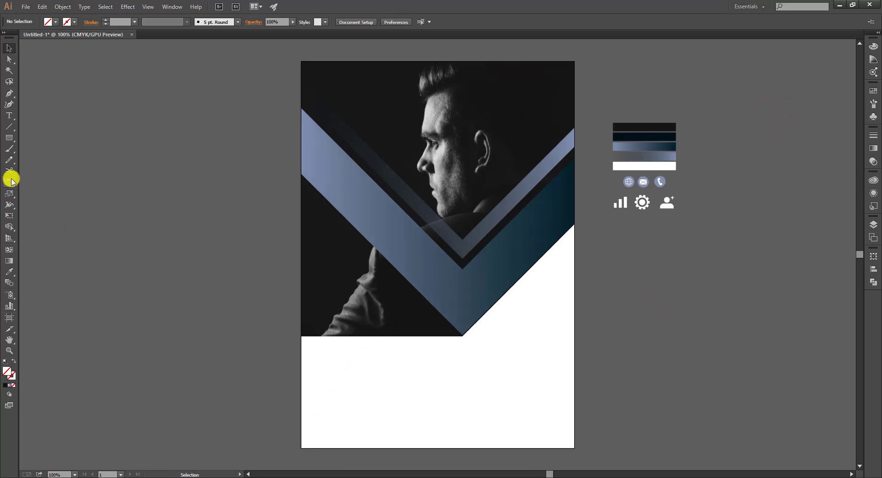
After trying the polygon and star tools, draw a small circle beside the artboard
left_click_drag(9, 137, 69, 175)
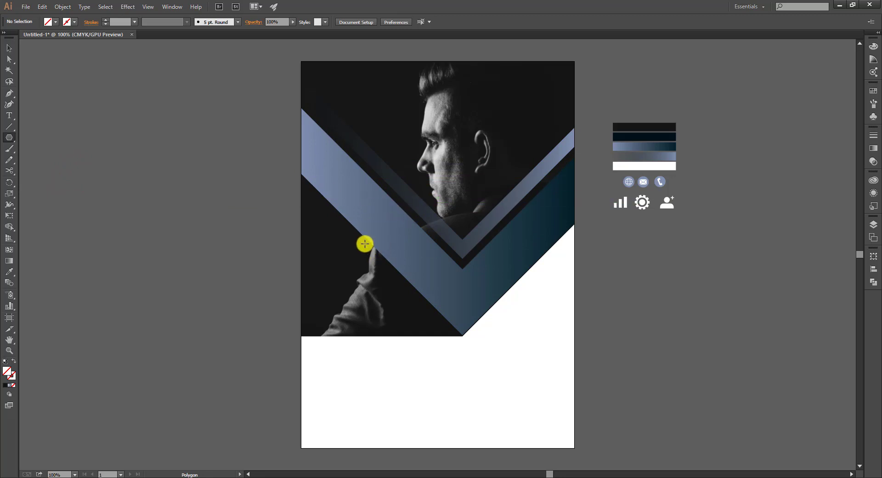
left_click_drag(371, 243, 395, 275)
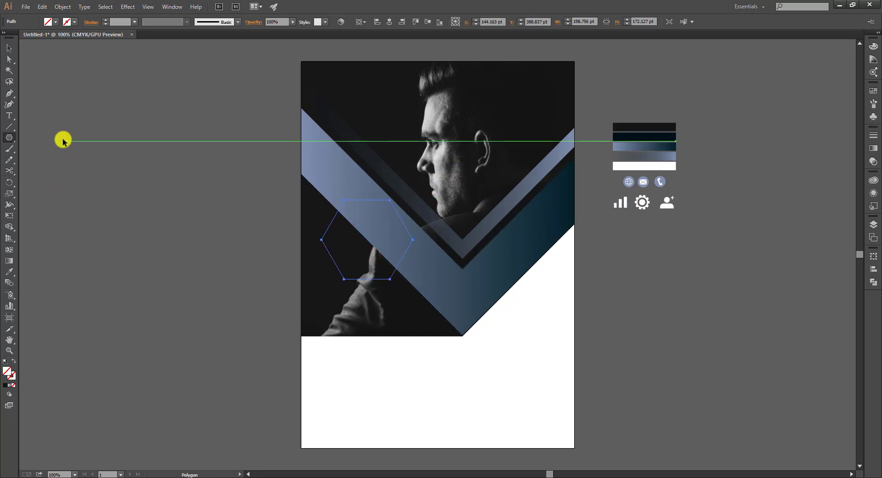
left_click_drag(9, 137, 60, 180)
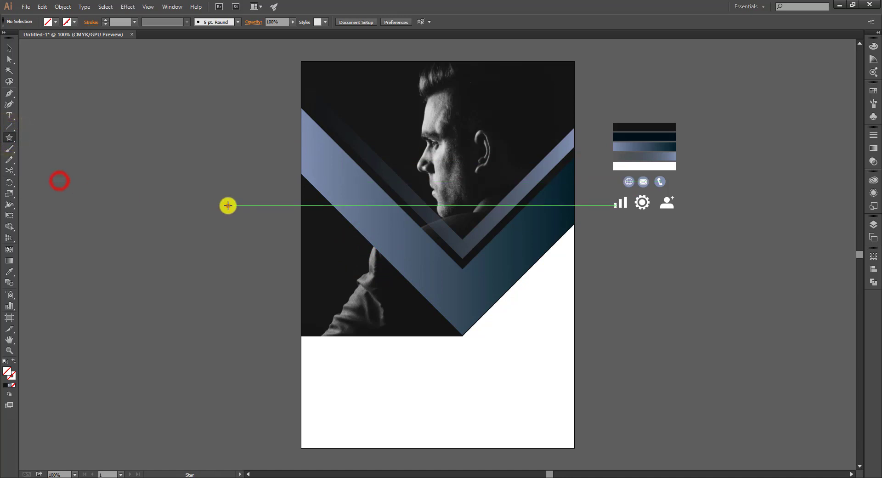
left_click(228, 205)
left_click(463, 272)
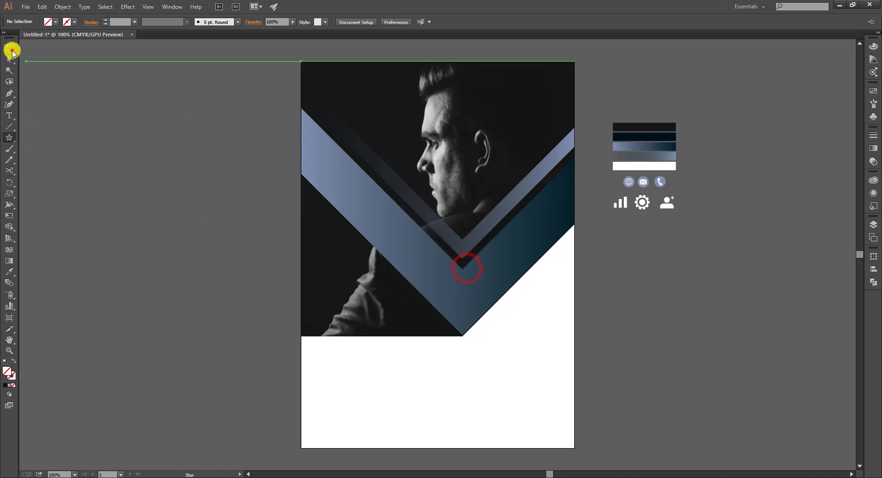
left_click(9, 48)
left_click_drag(8, 139, 43, 157)
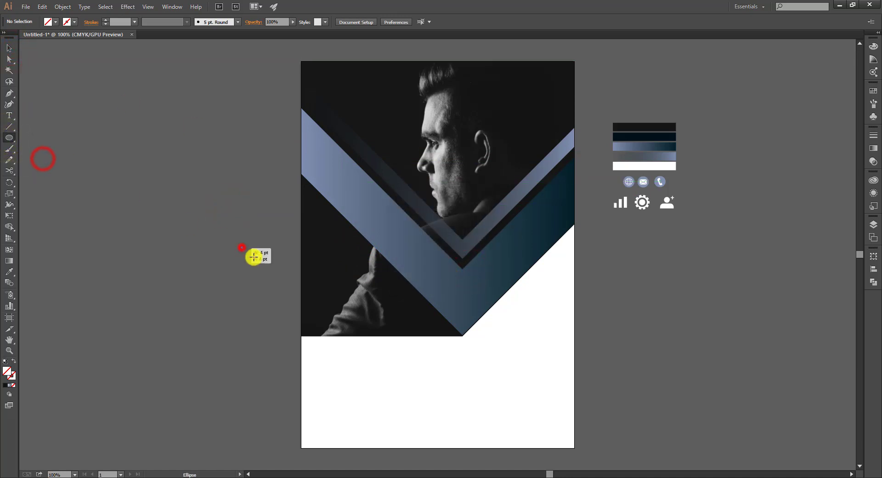
left_click_drag(254, 256, 277, 280)
key("v")
left_click(215, 167)
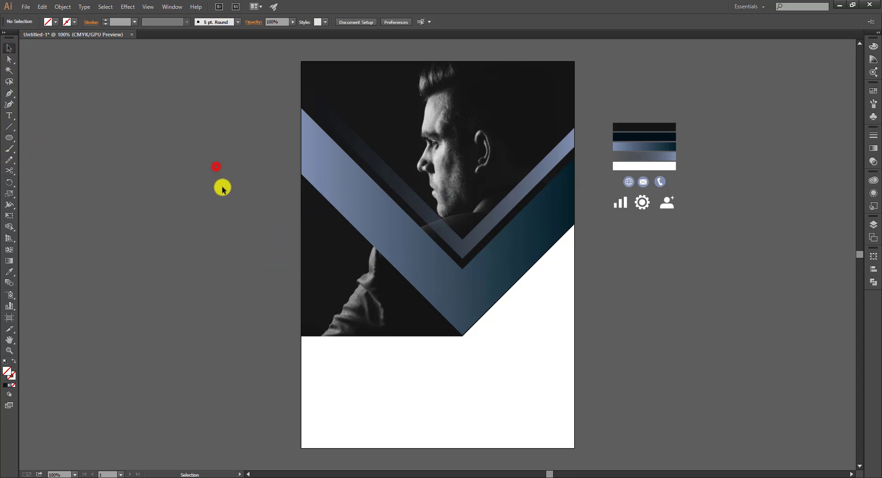
left_click(232, 209)
Fill the circle with the blue-grey swatch
key("i")
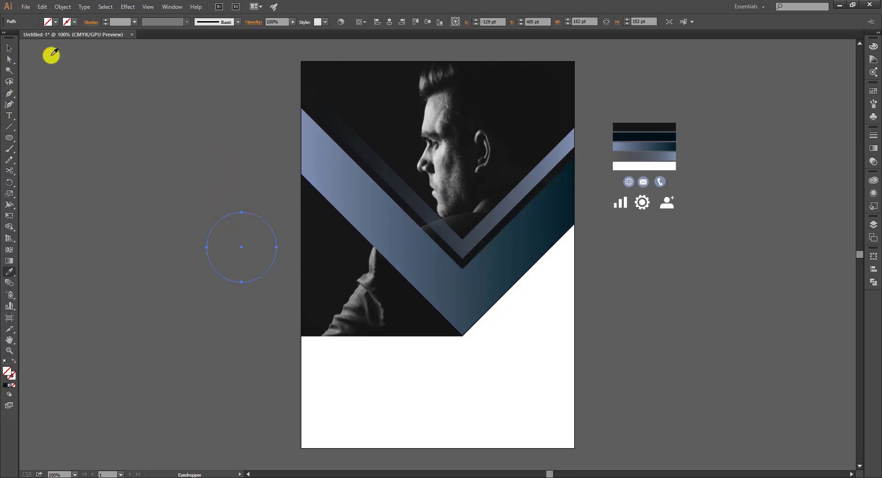
left_click(50, 22)
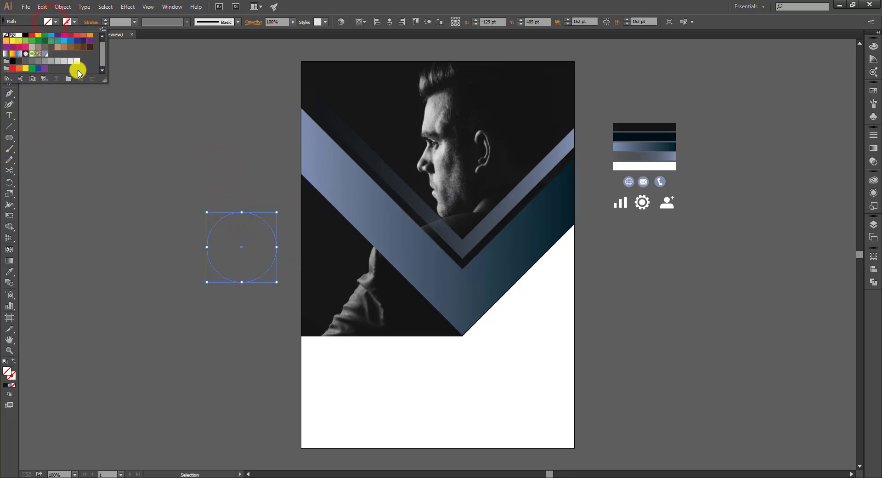
left_click_drag(102, 59, 102, 70)
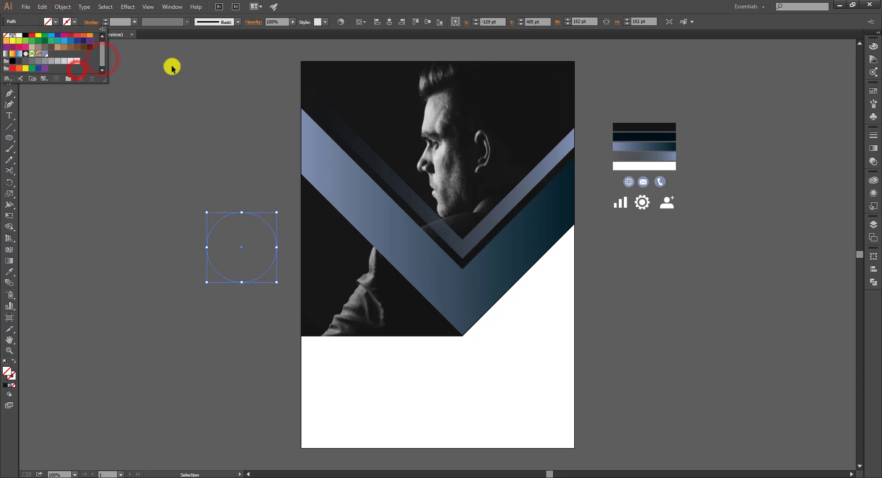
left_click(44, 53)
left_click(130, 110)
left_click(212, 181)
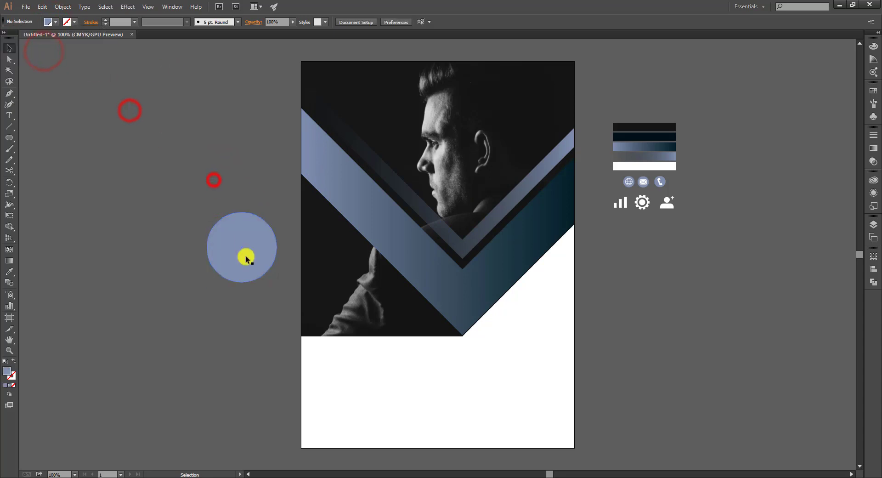
Move the circle onto the chevron's left arm and scale it to 126 pt
left_click(247, 255)
left_click_drag(239, 252, 371, 260)
left_click(243, 245)
left_click(397, 262)
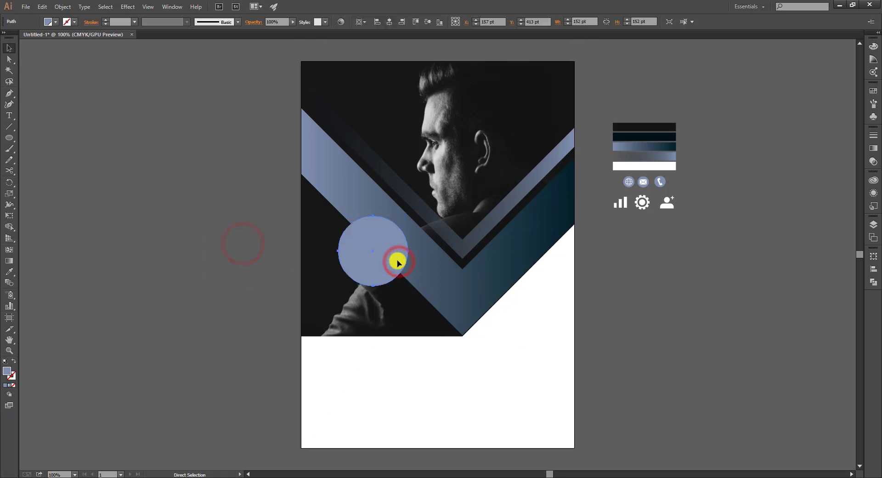
key("v")
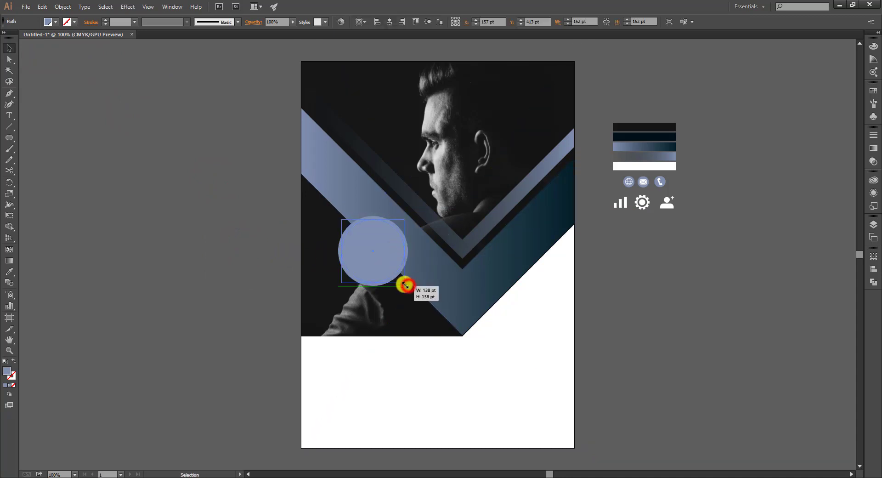
left_click_drag(407, 285, 402, 283)
Eyedrop the blue gradient onto the circle, then swap fill and stroke for a thin ring
key("i")
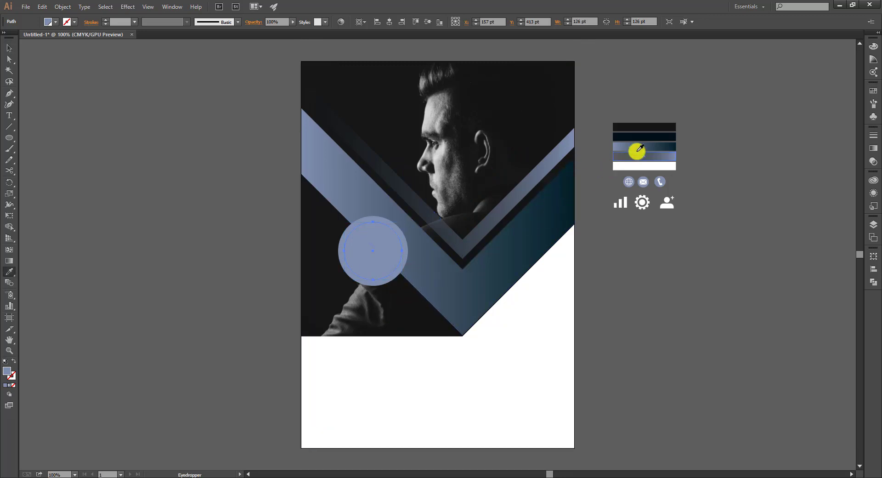
left_click(641, 146)
left_click(383, 244)
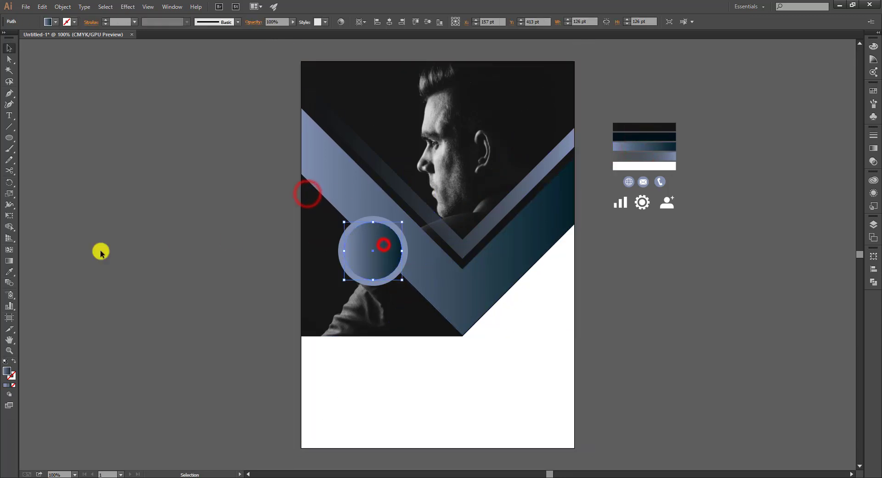
left_click(12, 362)
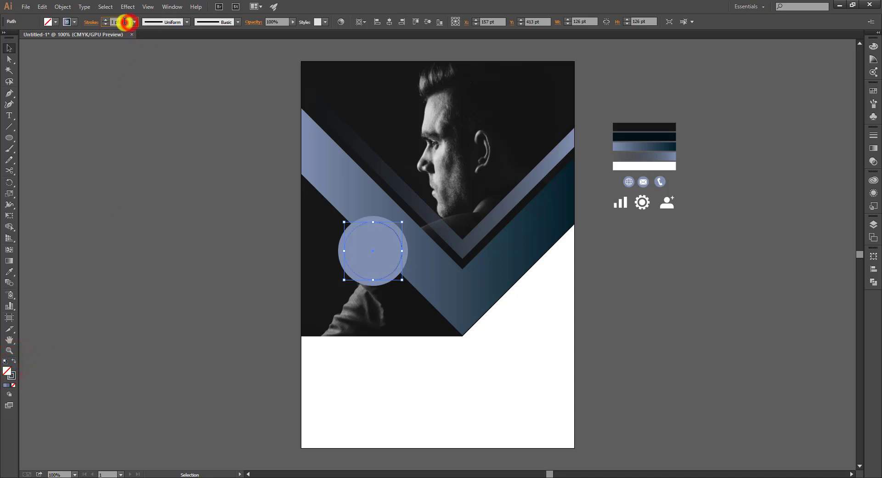
left_click(184, 178)
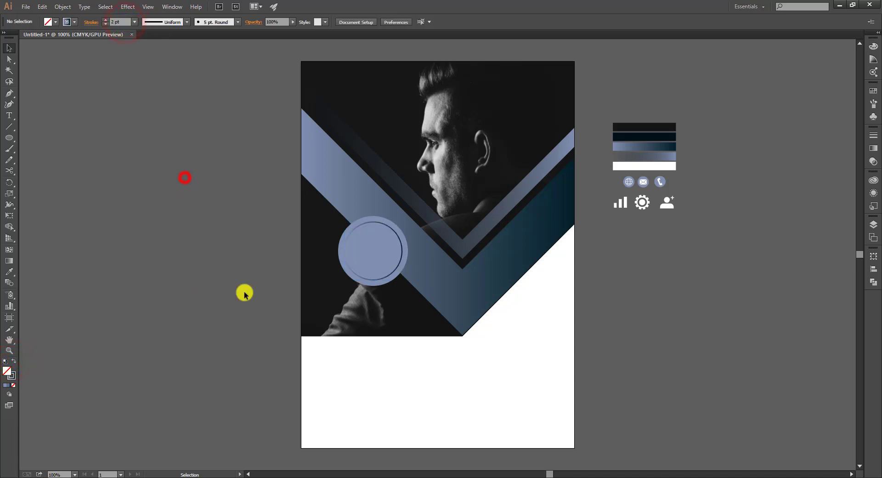
left_click(145, 281)
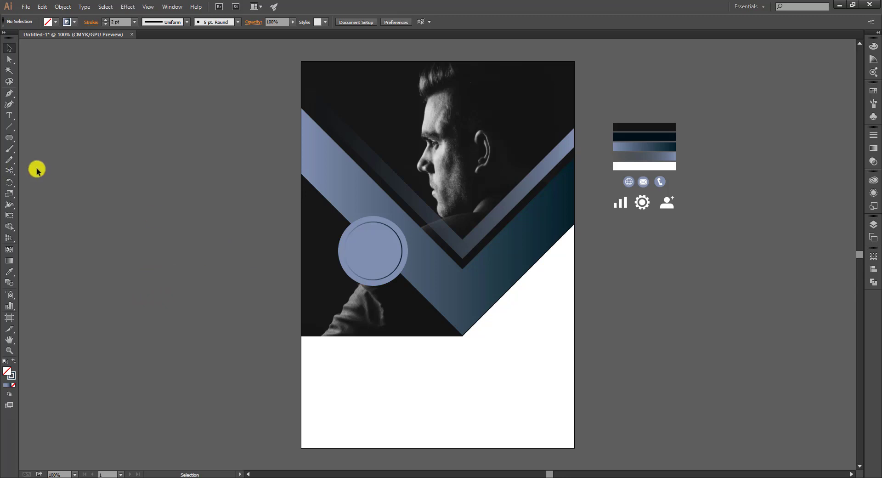
left_click(9, 115)
left_click(106, 236)
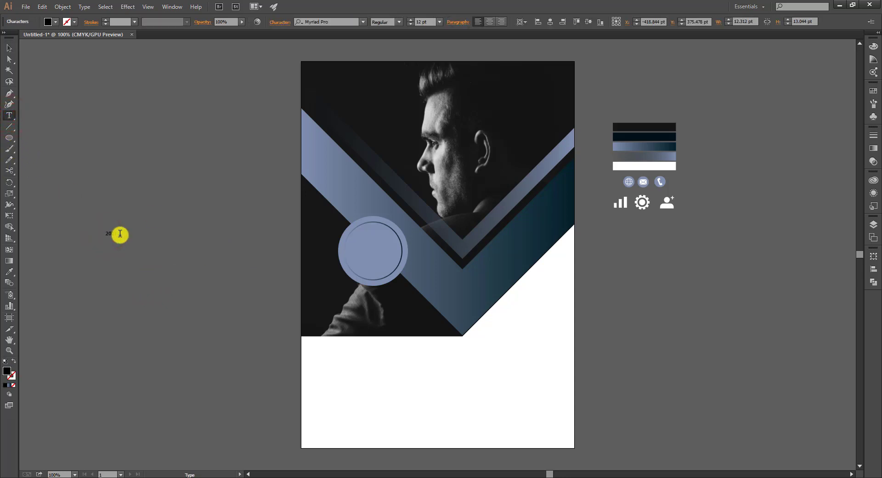
Type 2022, enlarge it to about 36 pt and move it into the circle
type("2022")
left_click(9, 49)
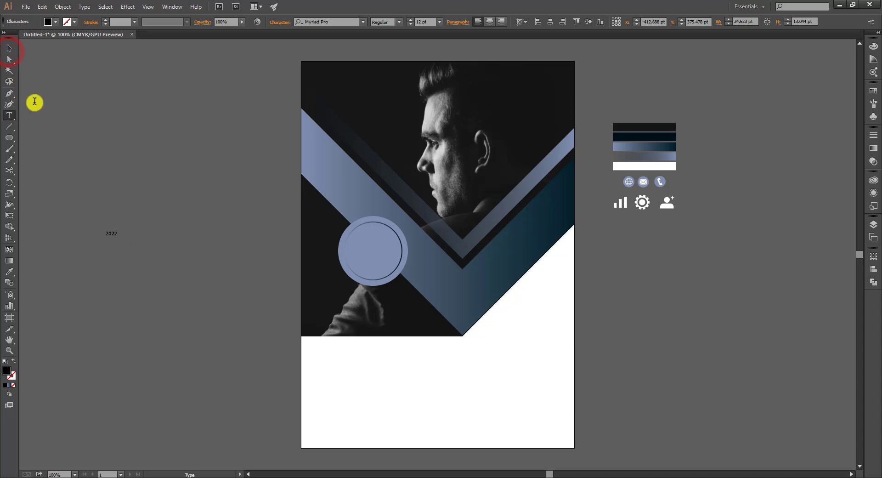
left_click_drag(126, 238, 139, 254)
double_click(138, 241)
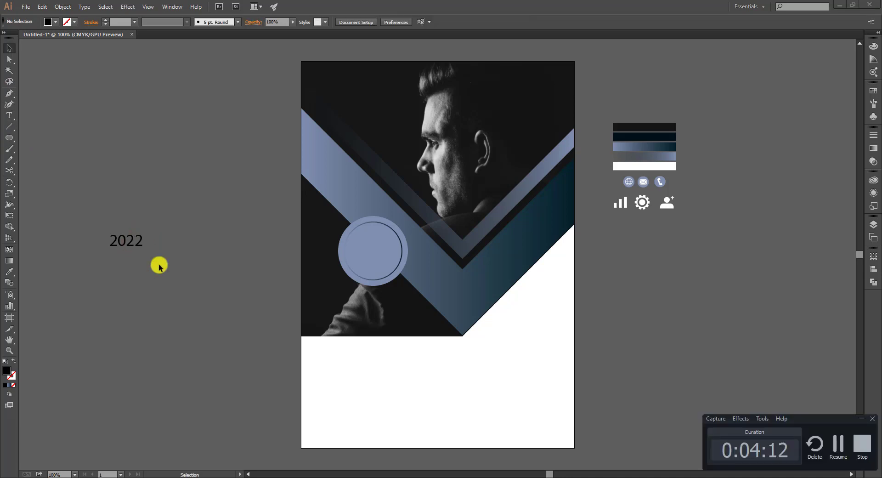
left_click(111, 246, "ctrl")
left_click_drag(140, 246, 393, 264)
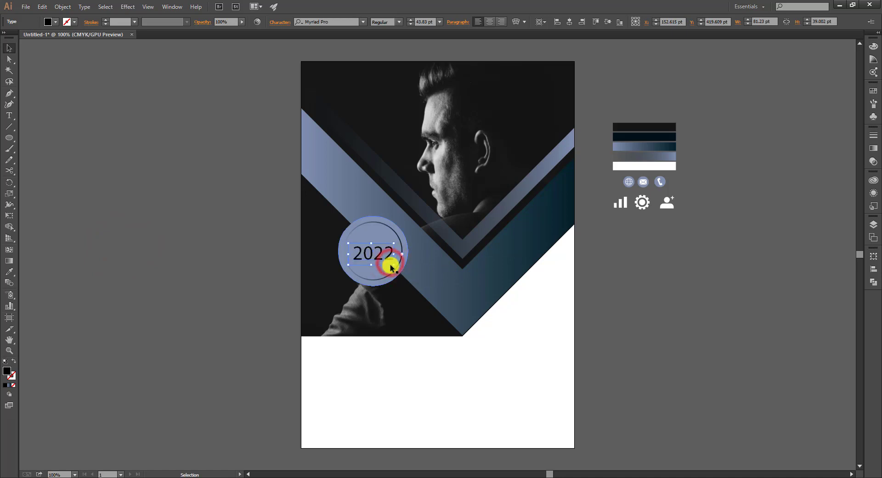
Set 2022 to the Evogria font, centre it in the circle and make it white
left_click(337, 22)
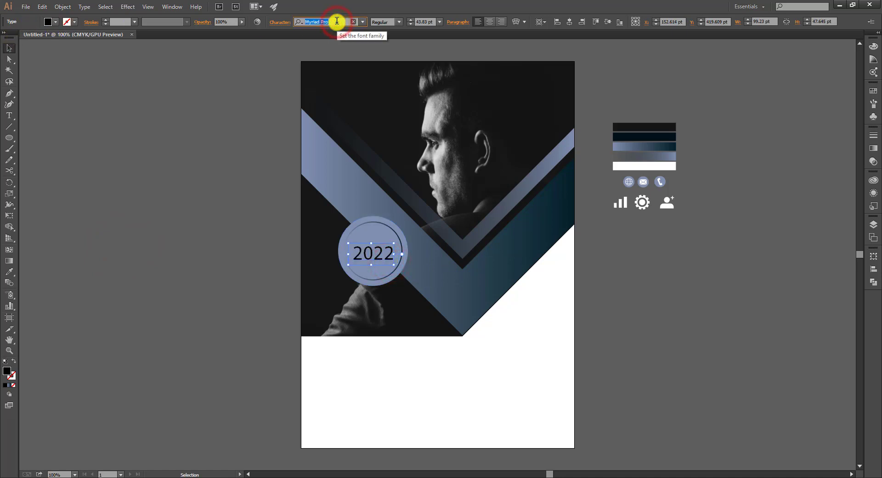
type("ev")
left_click(344, 51)
left_click_drag(399, 257, 392, 255)
left_click(498, 427)
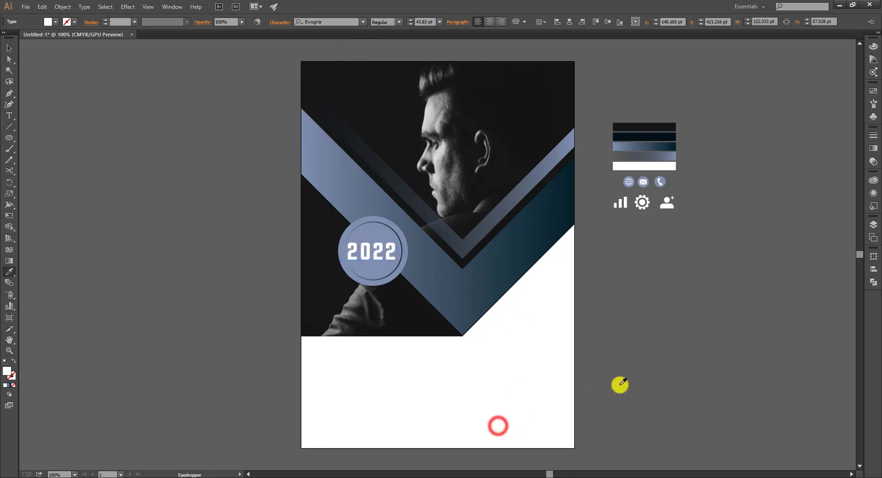
left_click(615, 357)
left_click(388, 256)
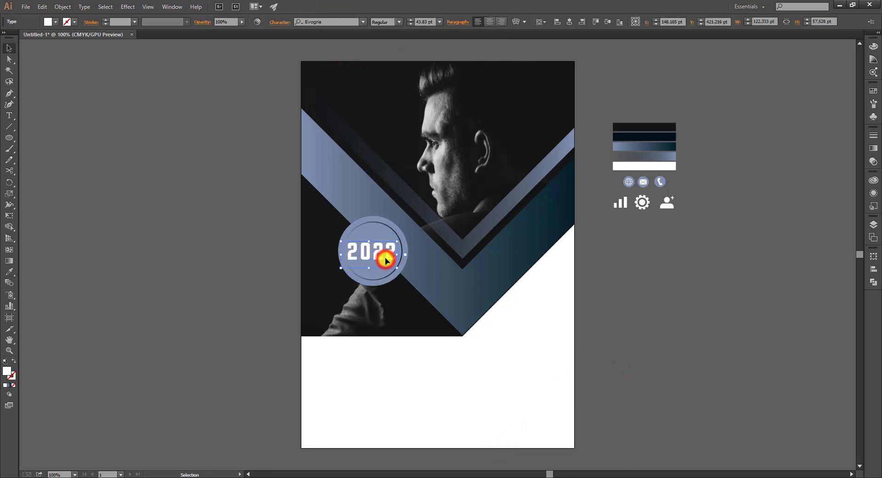
left_click(685, 289)
left_click(385, 255)
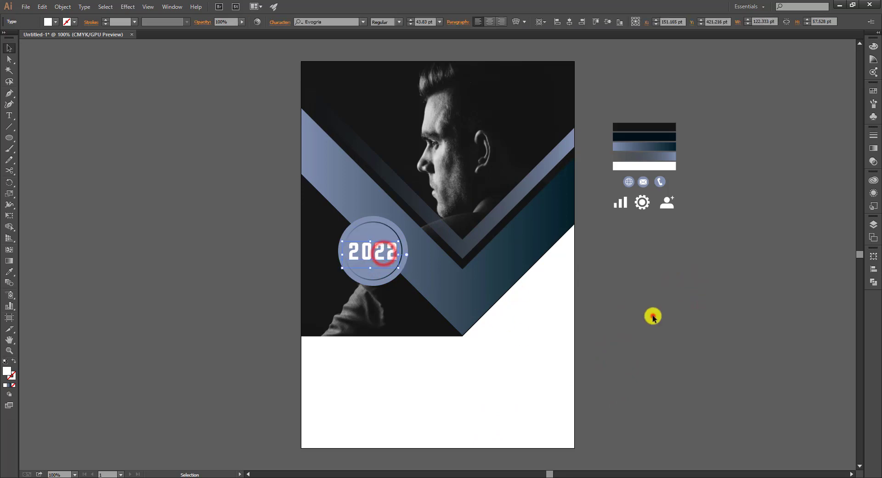
left_click(652, 315)
left_click_drag(628, 217, 614, 201)
left_click(689, 207)
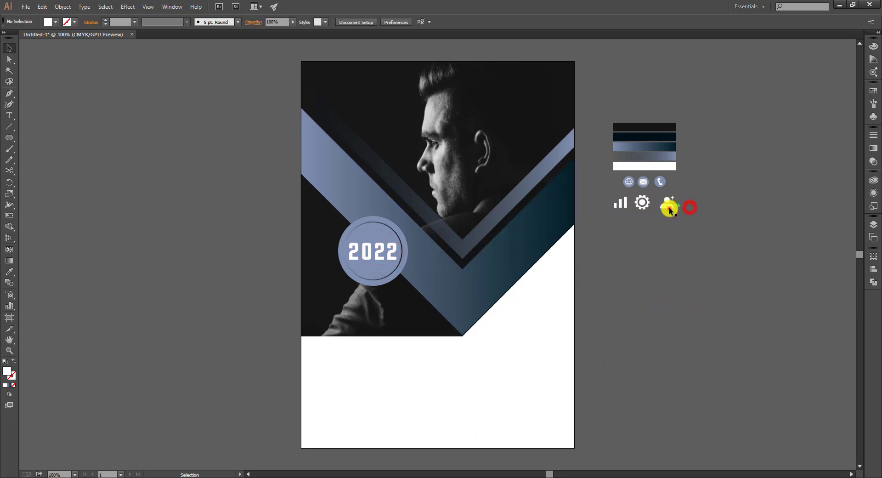
Move the three icons onto the photo's bottom-left and bring them to the front
left_click(669, 206)
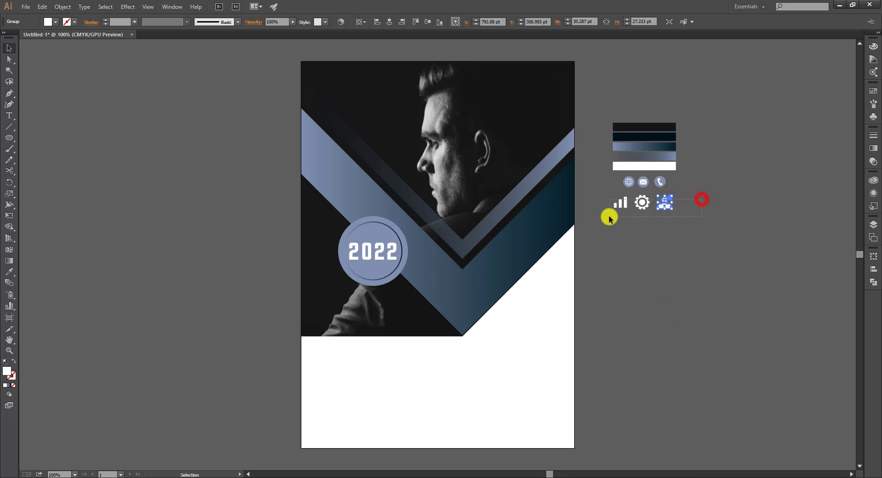
left_click_drag(609, 218, 369, 322)
right_click(370, 321)
left_click(407, 395)
left_click(452, 393)
left_click(460, 376)
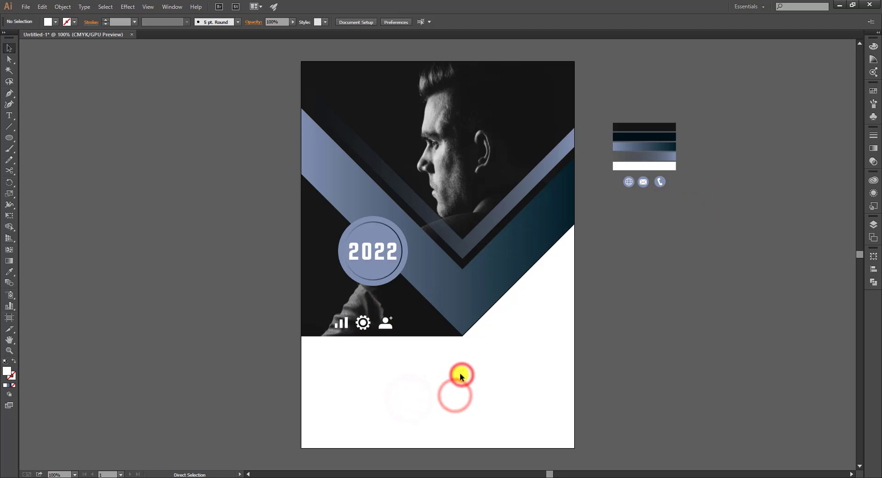
Nudge the three icons upward and spread them farther apart below the badge
key("ctrl+plus")
key("ctrl+plus")
left_click_drag(453, 381, 486, 323)
left_click(368, 344)
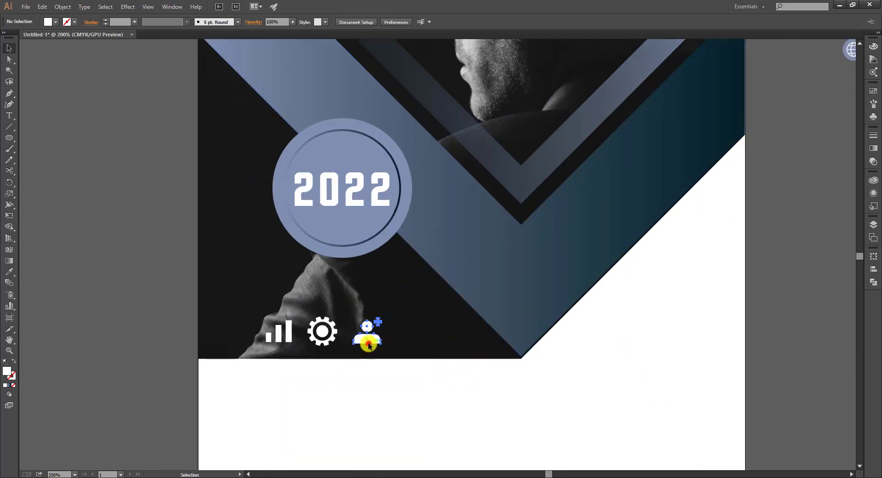
left_click(165, 299)
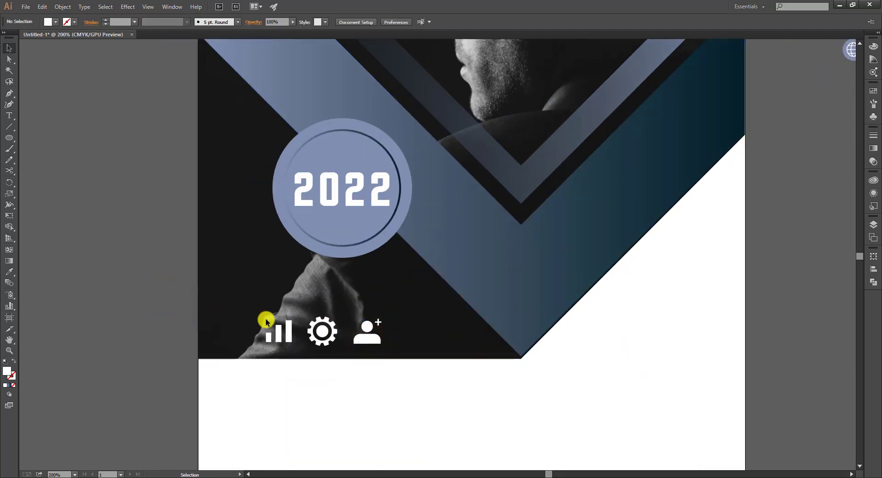
left_click_drag(264, 314, 398, 327)
key("Up")
key("Up")
key("Up")
key("Up")
key("Up")
key("Up")
key("Up")
key("Up")
left_click(439, 326)
left_click_drag(285, 327, 264, 327)
left_click(276, 355)
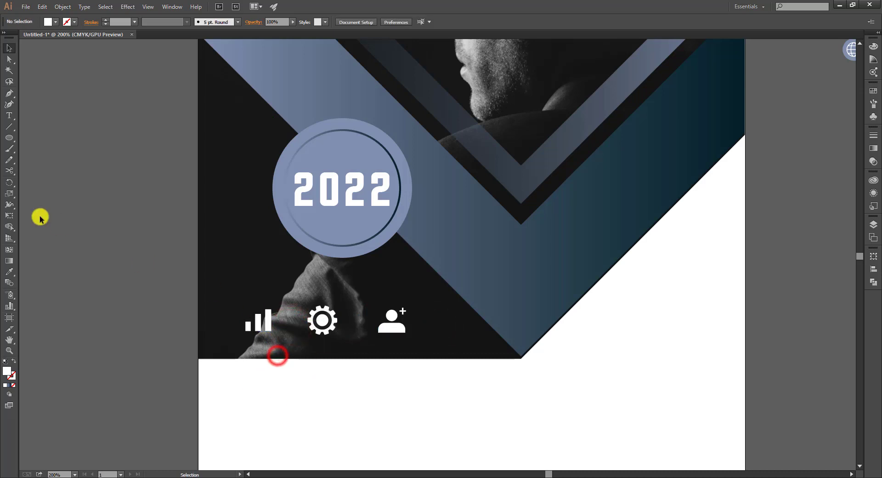
Create a caption text object and set its font to Open Sans Bold
left_click(10, 115)
left_click(50, 181)
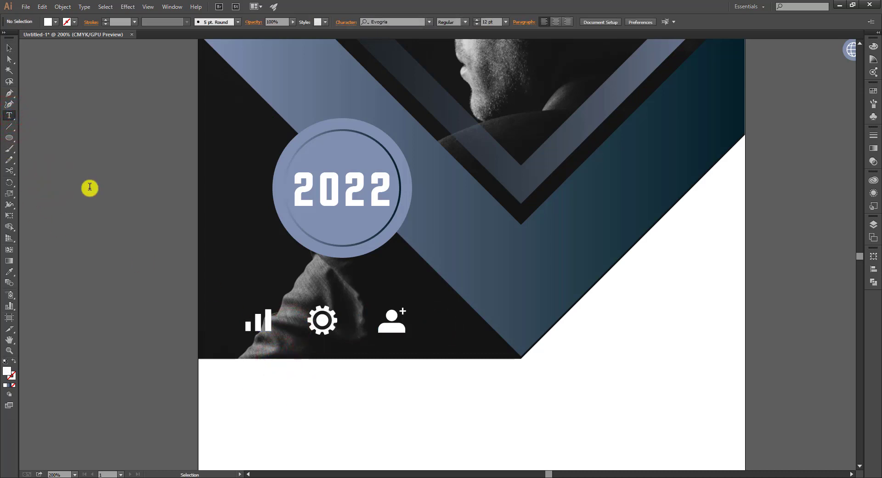
left_click(86, 189)
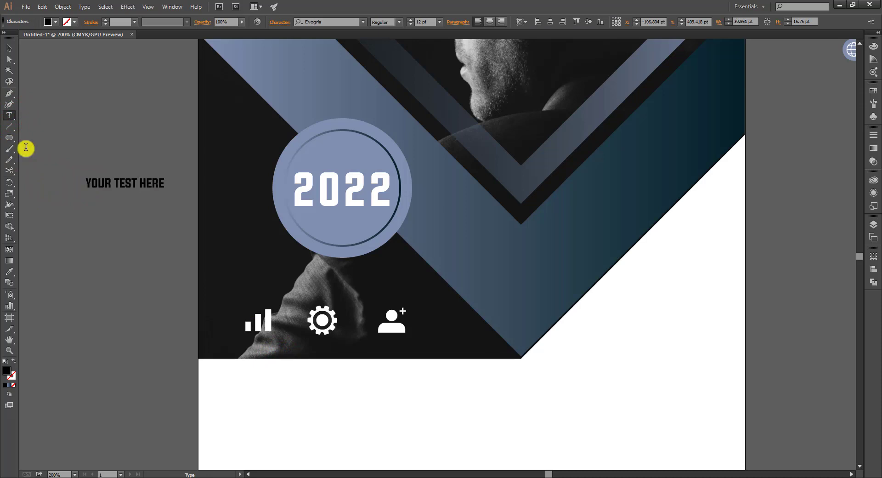
left_click(9, 48)
left_click(333, 22)
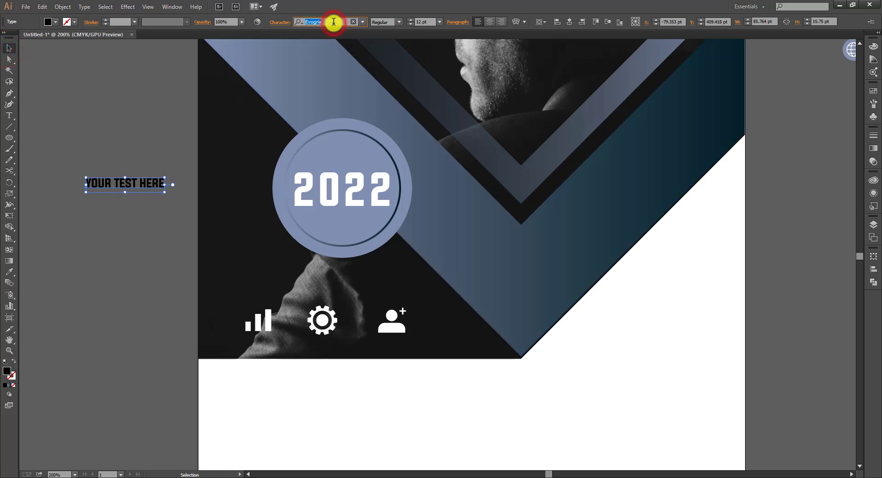
type("opn")
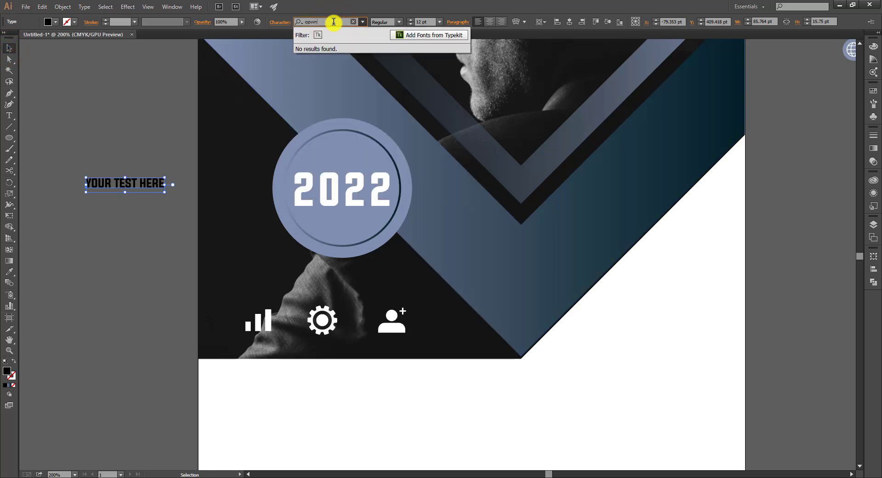
key("BackSpace")
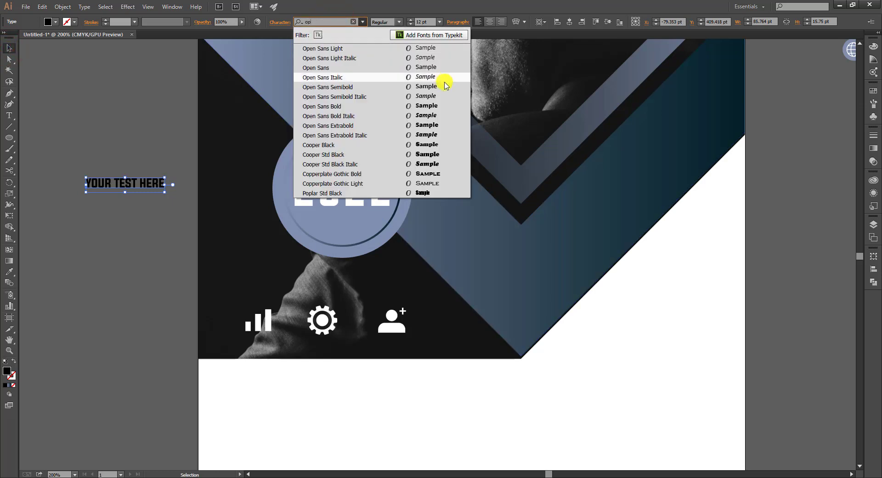
left_click(437, 107)
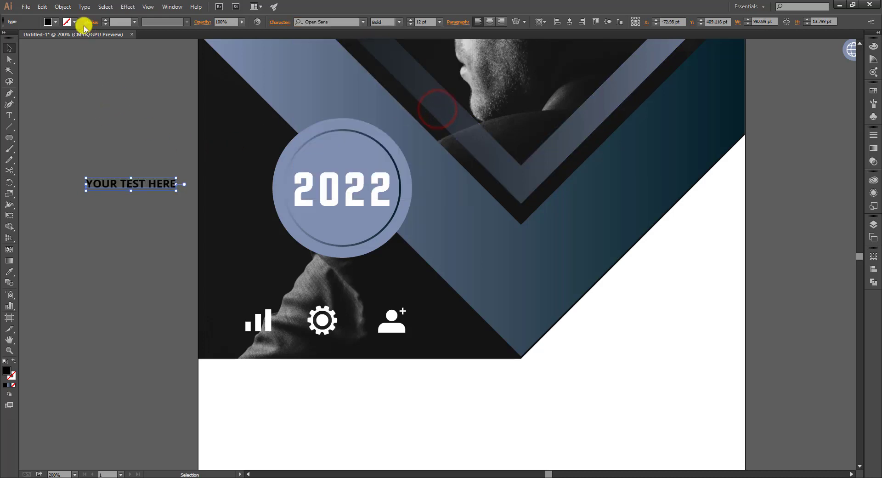
Make the caption white Semibold, shrink it and place it under the bar-chart icon
left_click(54, 22)
left_click(17, 37)
left_click(124, 146)
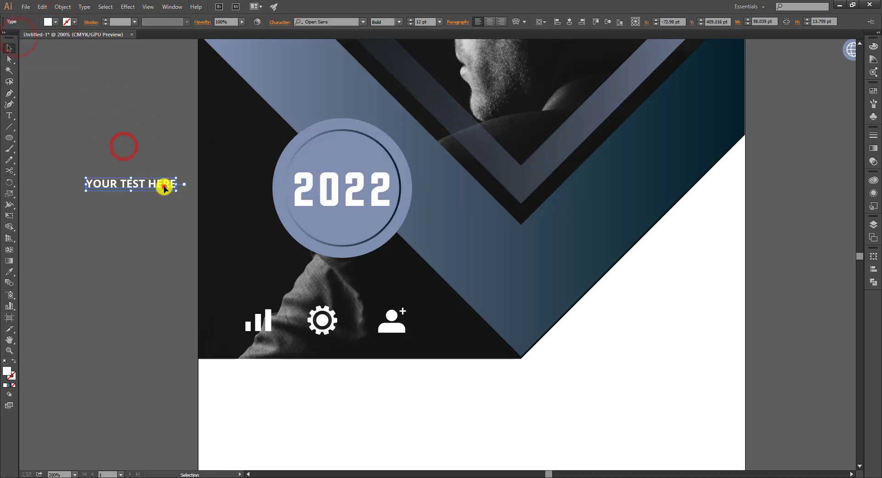
left_click_drag(164, 189, 291, 349)
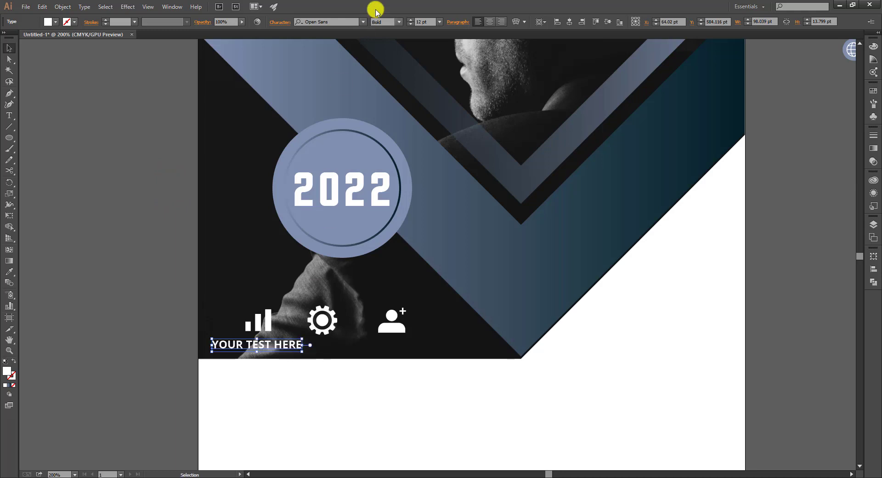
left_click(398, 25)
left_click(400, 69)
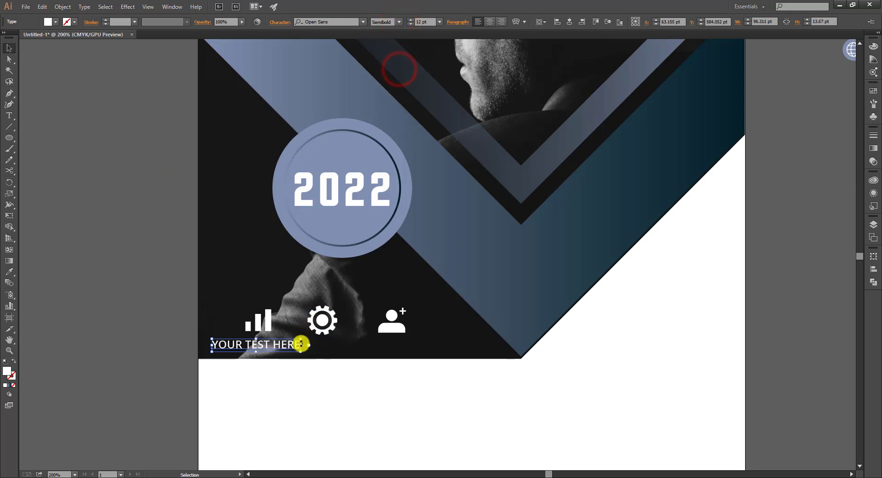
left_click_drag(302, 352, 263, 341)
left_click(177, 322)
left_click(210, 358)
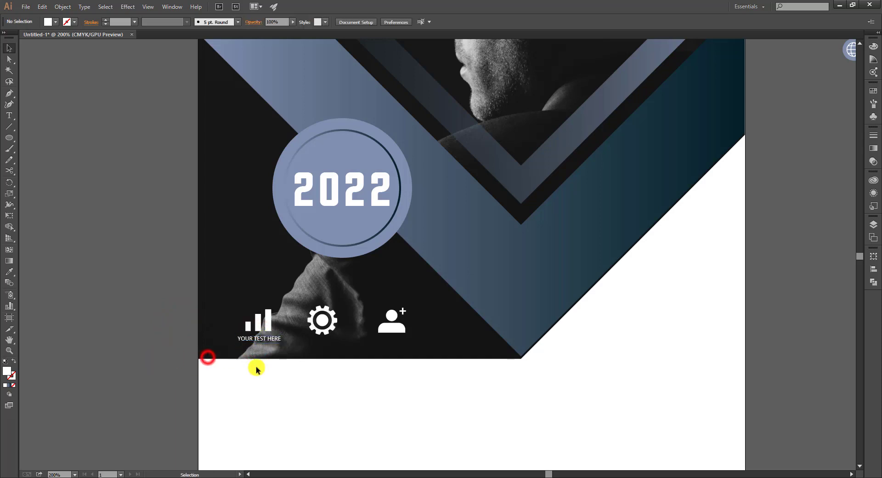
Nudge the caption left and copy it under the gear and person icons
left_click(263, 339)
key("Left")
key("Left")
key("Left")
left_click(321, 338)
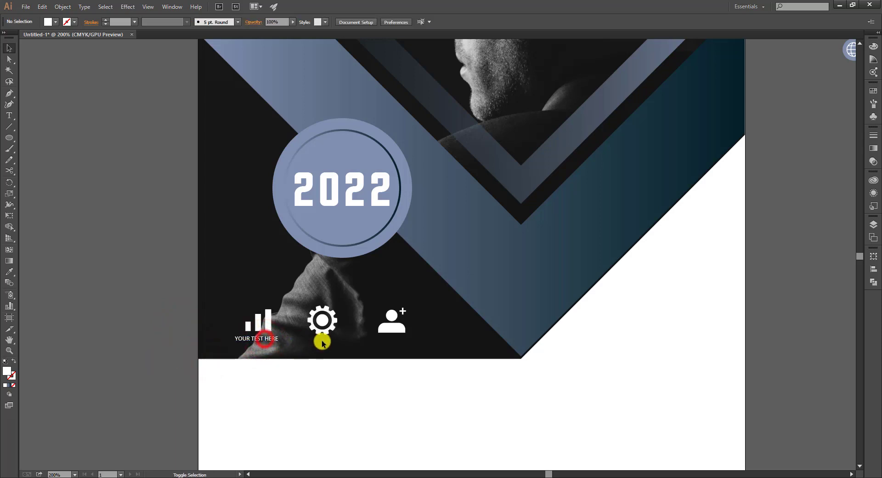
left_click_drag(276, 339, 385, 322)
left_click(377, 362)
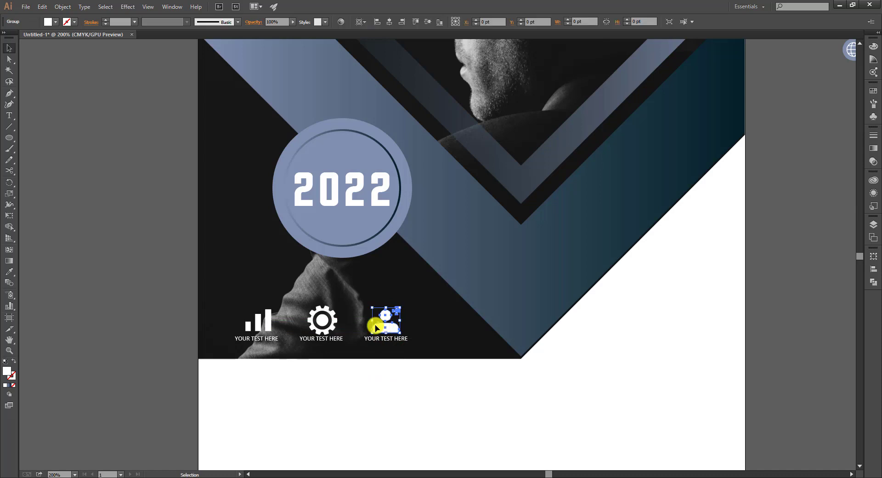
left_click(323, 322)
left_click(90, 317)
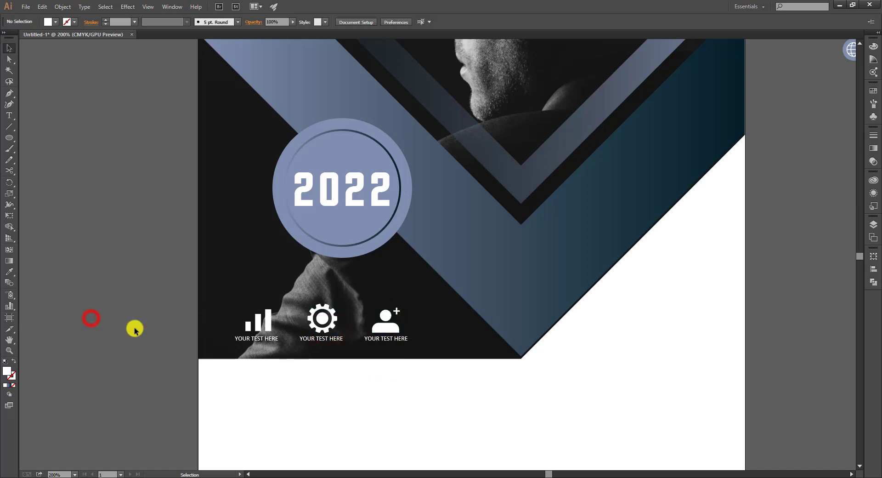
Type HEADLINE beside the poster, set it to Bold Italic and enlarge it
key("ctrl+0")
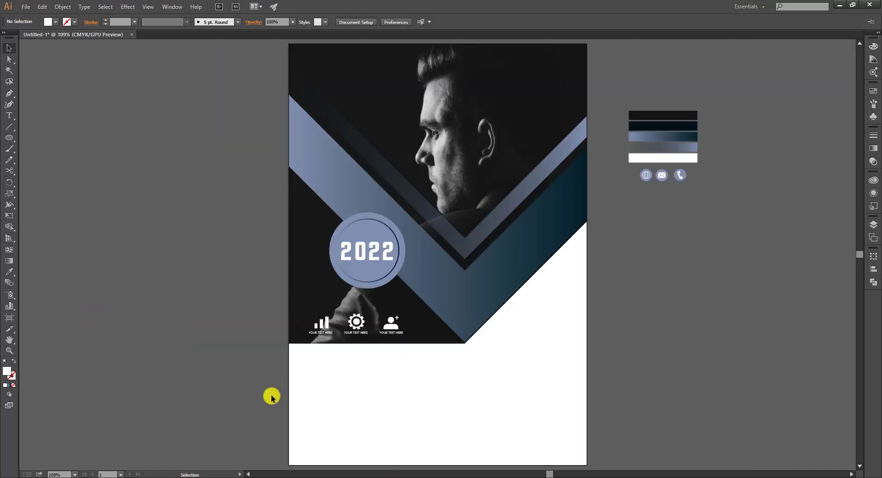
left_click(7, 115)
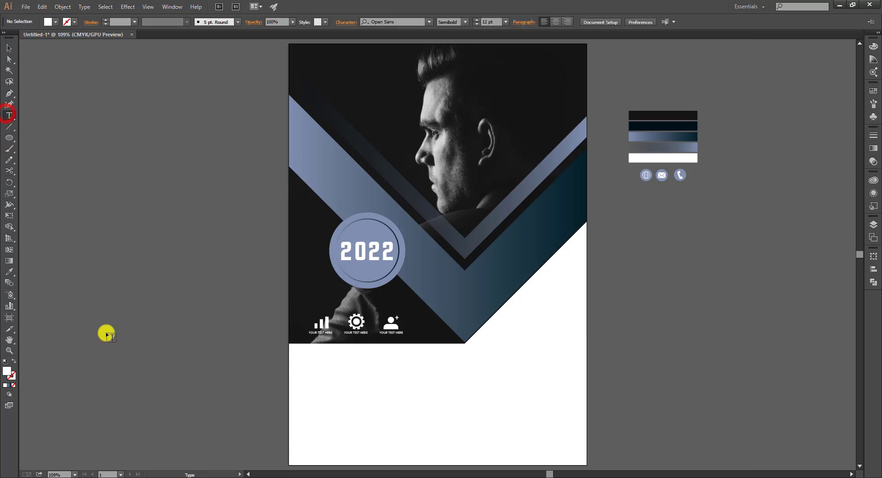
left_click(104, 325)
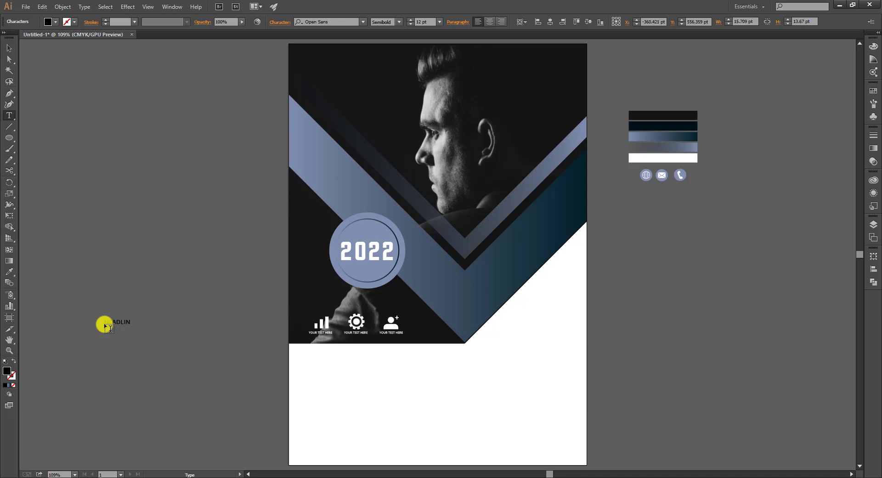
left_click(10, 46)
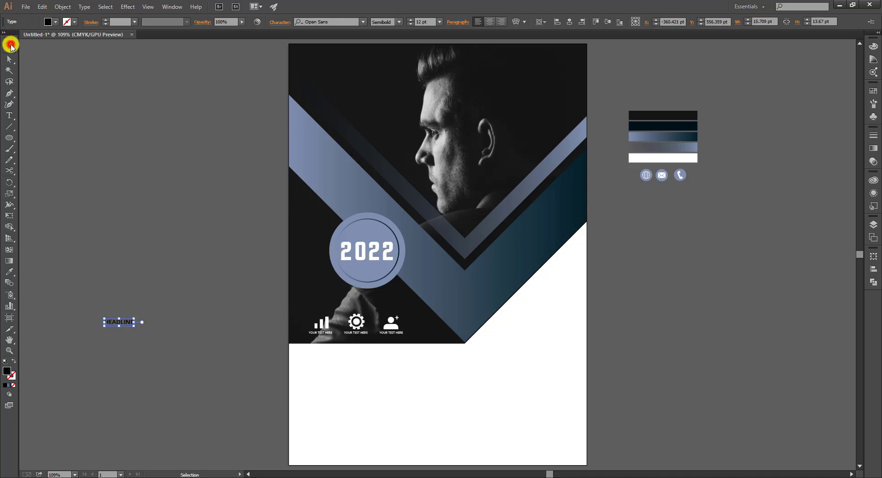
left_click(399, 21)
left_click(403, 105)
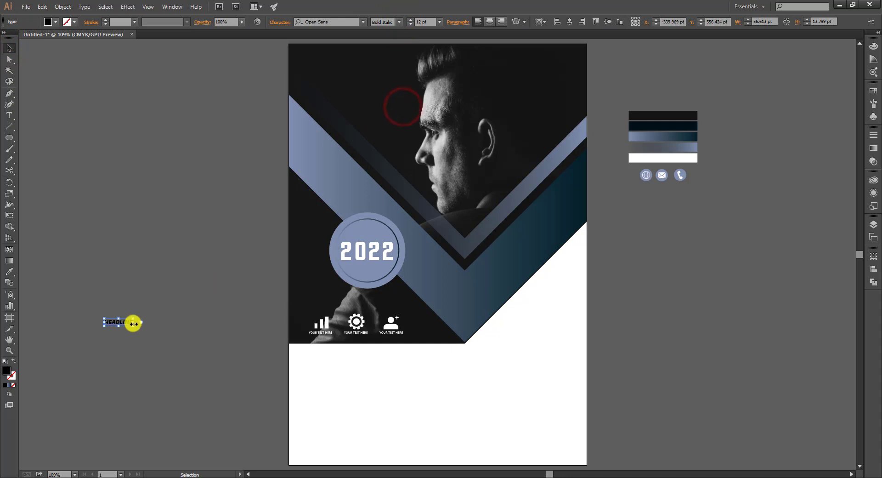
left_click_drag(133, 325, 415, 373)
left_click(209, 354)
Place HEADLINE below the photo and give it the badge circle's blue-grey colour
left_click(498, 371)
left_click(401, 374)
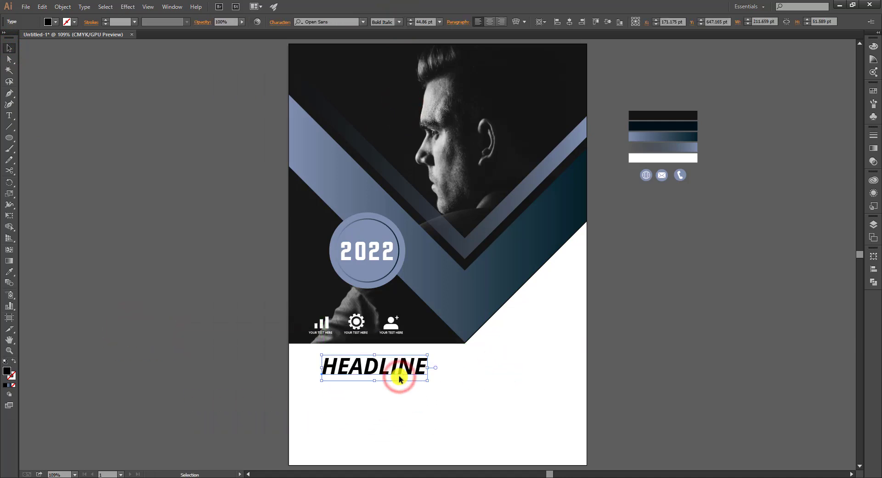
key("i")
left_click(364, 268)
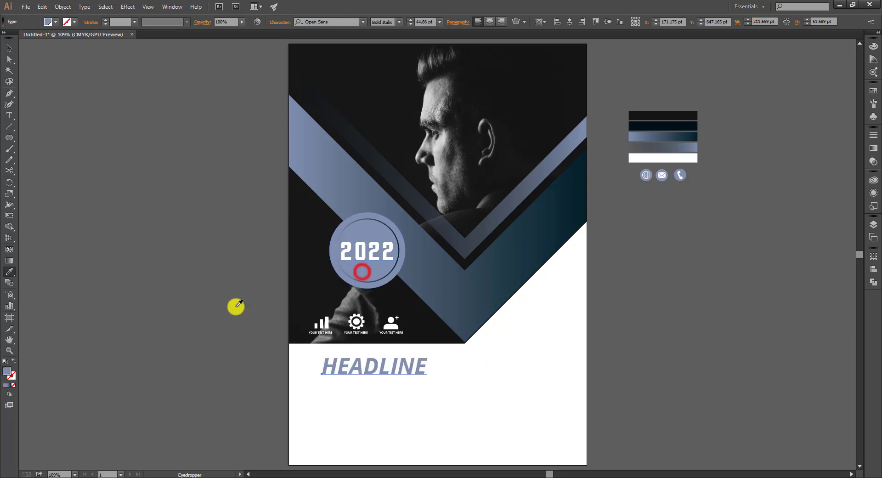
key("v")
left_click(209, 303)
left_click(406, 371)
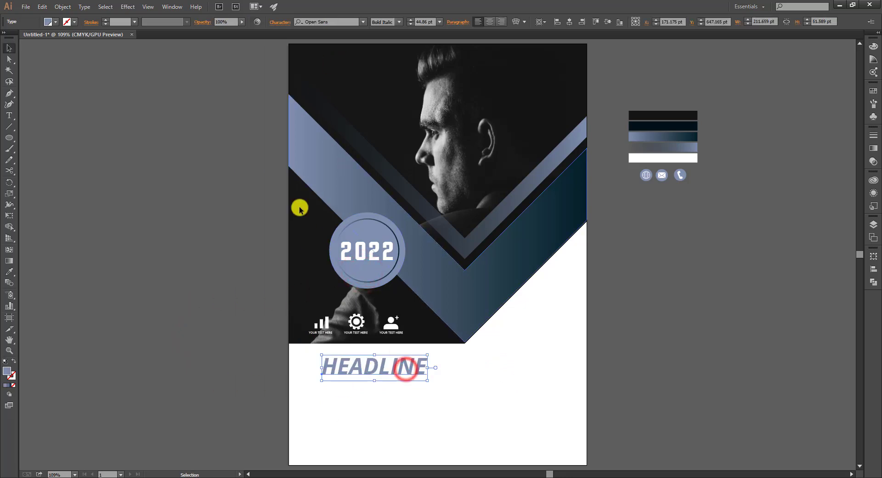
Draw a thin rectangle underline bar beneath HEADLINE
left_click_drag(14, 136, 36, 139)
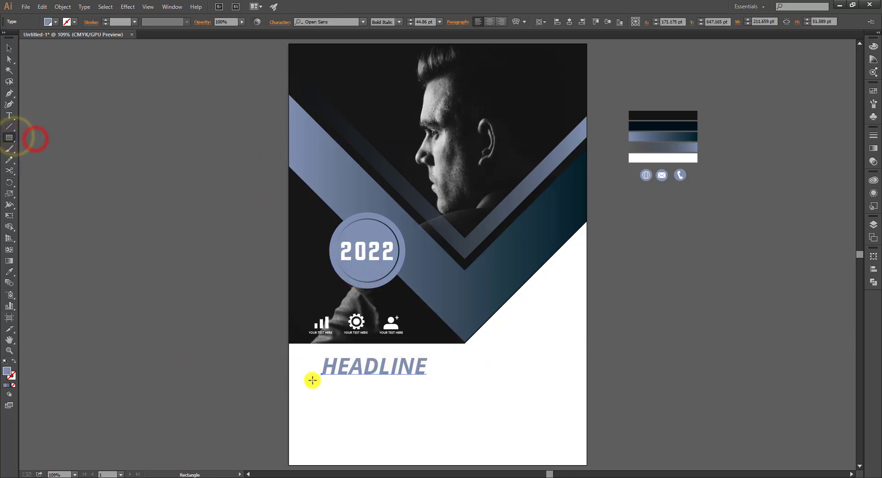
left_click_drag(319, 376, 429, 377)
key("v")
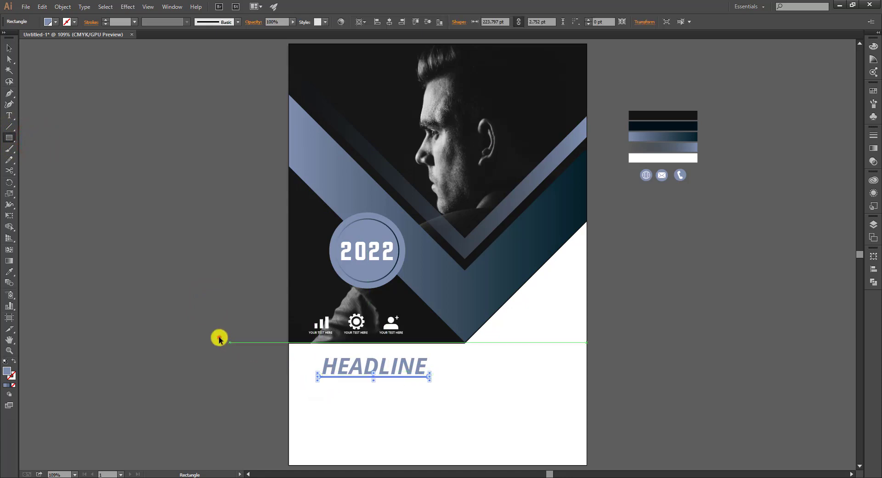
left_click(218, 337)
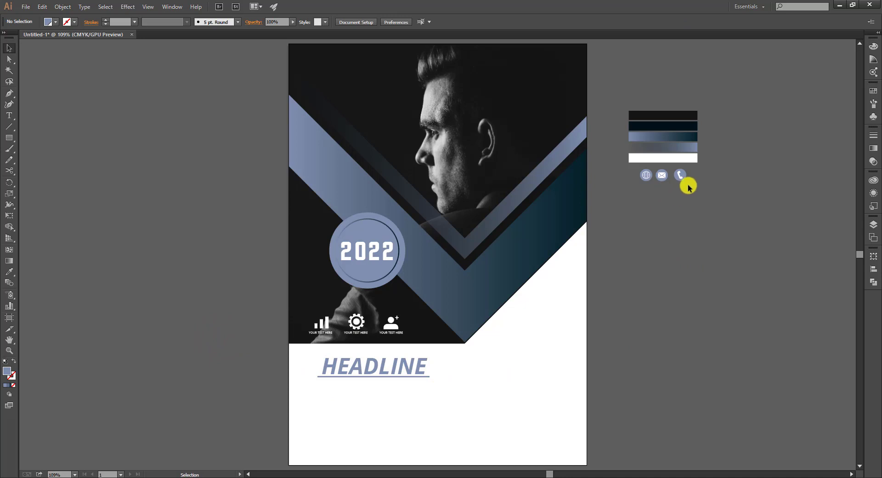
Bring the contact icon group to the front
right_click(658, 178)
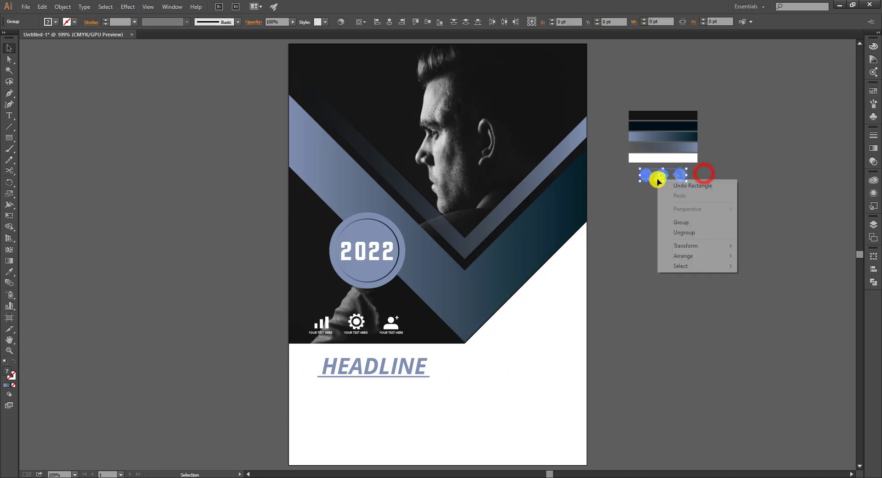
left_click(697, 256)
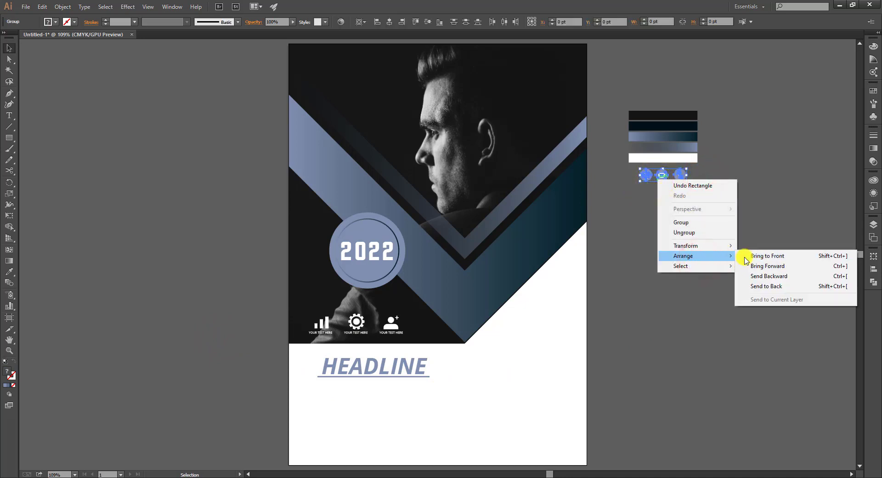
left_click(747, 255)
left_click(714, 217)
Stack the phone, mail and globe icons down the page's lower right side
left_click_drag(677, 179, 558, 440)
left_click(669, 340)
left_click_drag(665, 180, 560, 398)
left_click(616, 344)
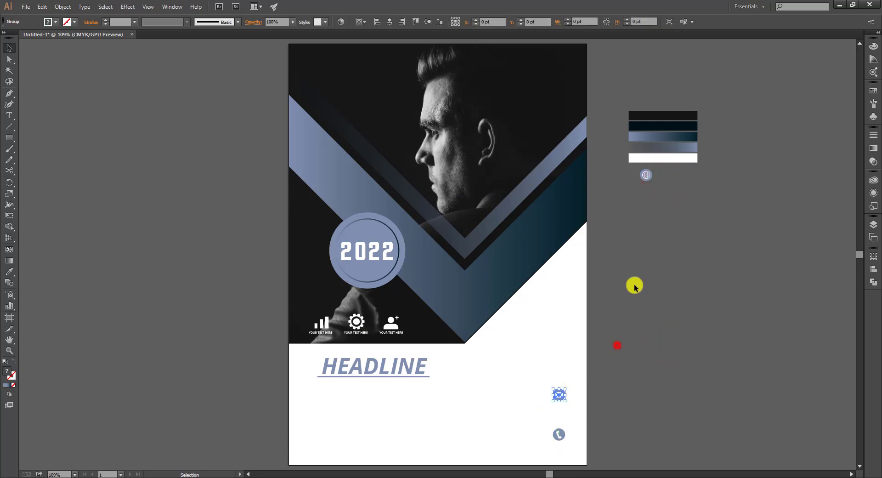
left_click_drag(645, 177, 558, 361)
left_click(605, 315)
key("ctrl+=")
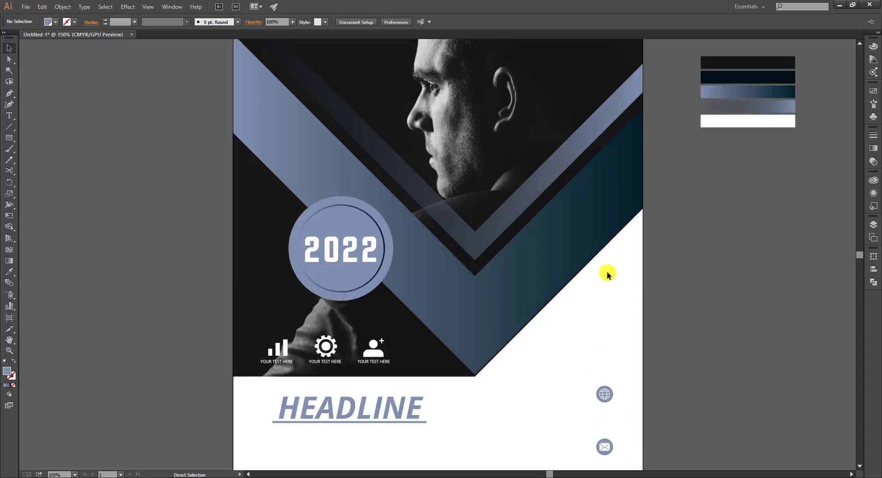
left_click_drag(633, 356, 604, 277)
left_click(583, 313)
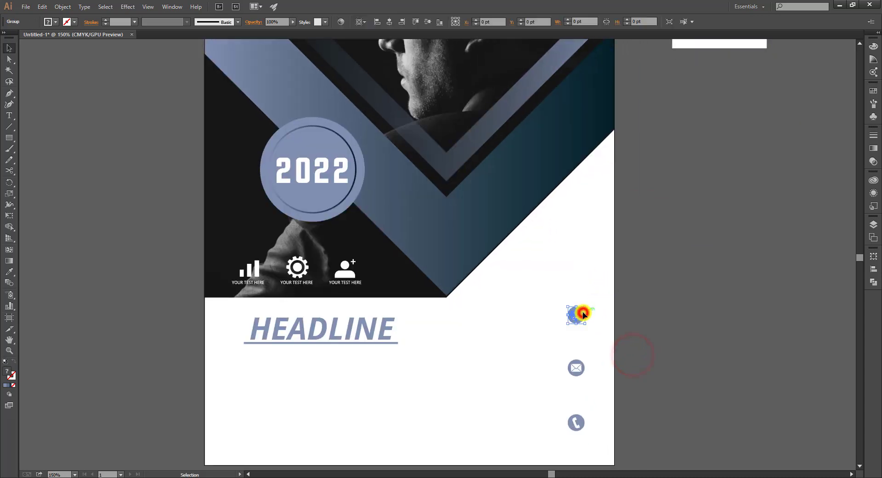
left_click(639, 282)
key("p")
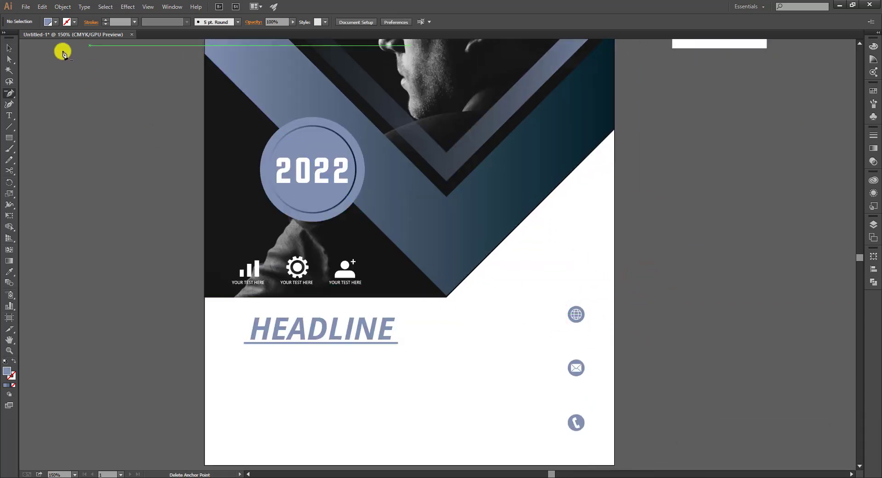
Type a new contact line and place the yourweb.com label under the globe icon
left_click(9, 115)
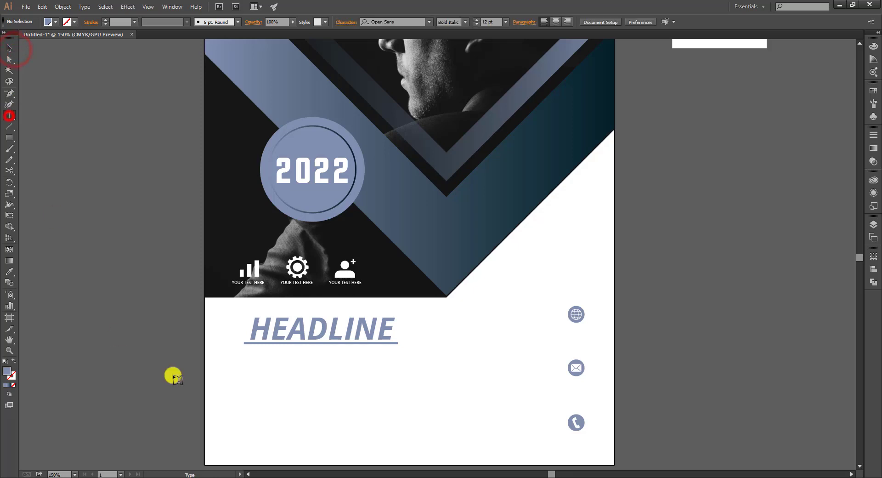
left_click(231, 381)
type("YOU")
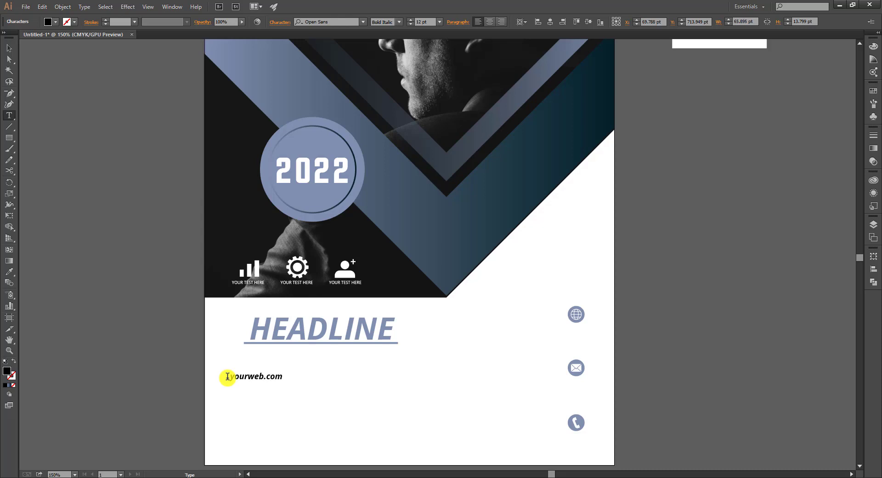
left_click(8, 51)
left_click(103, 249)
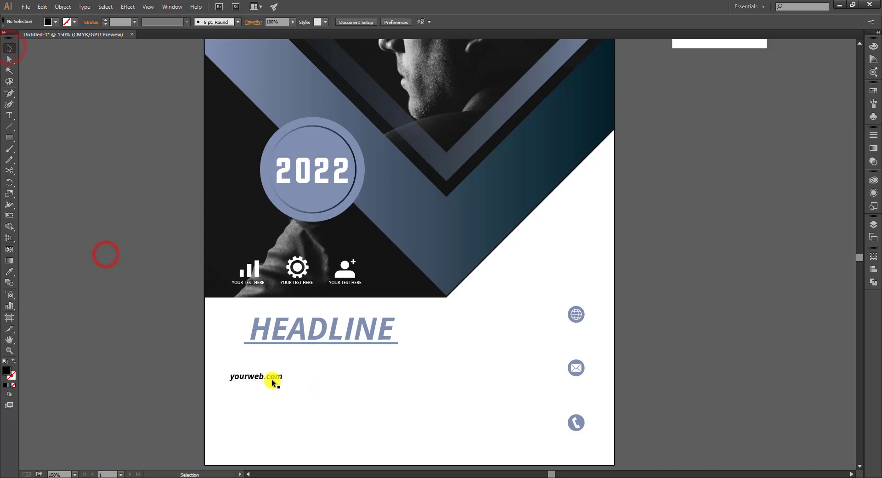
left_click_drag(271, 378, 592, 388)
left_click(626, 403)
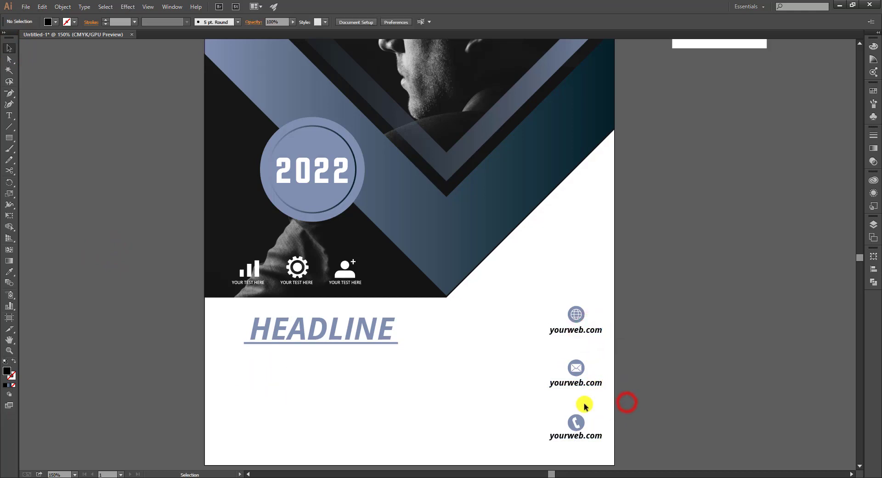
Nudge the line under the phone icon down and replace it with a sample phone number
left_click(584, 439)
key("Down")
key("Down")
key("Down")
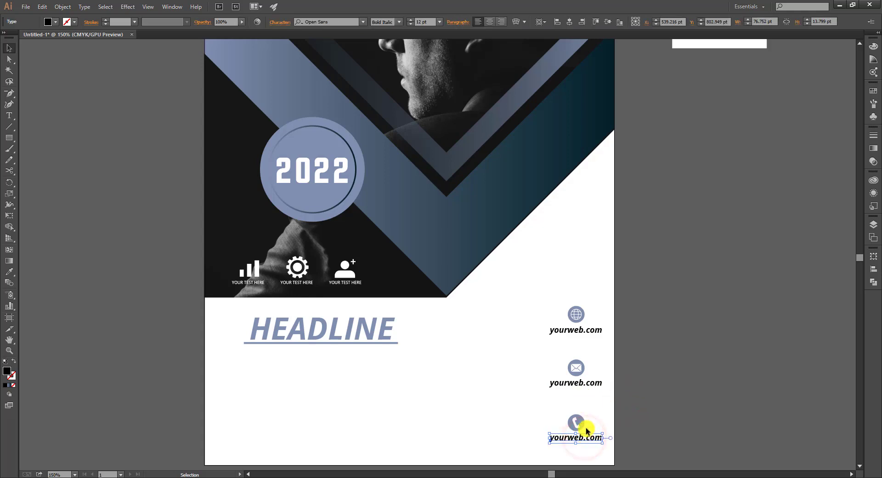
left_click(575, 420)
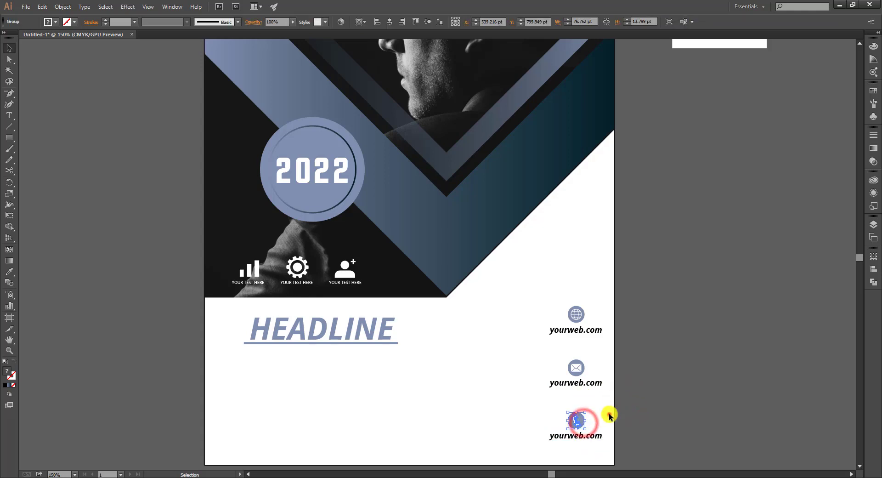
left_click(608, 414)
double_click(593, 434)
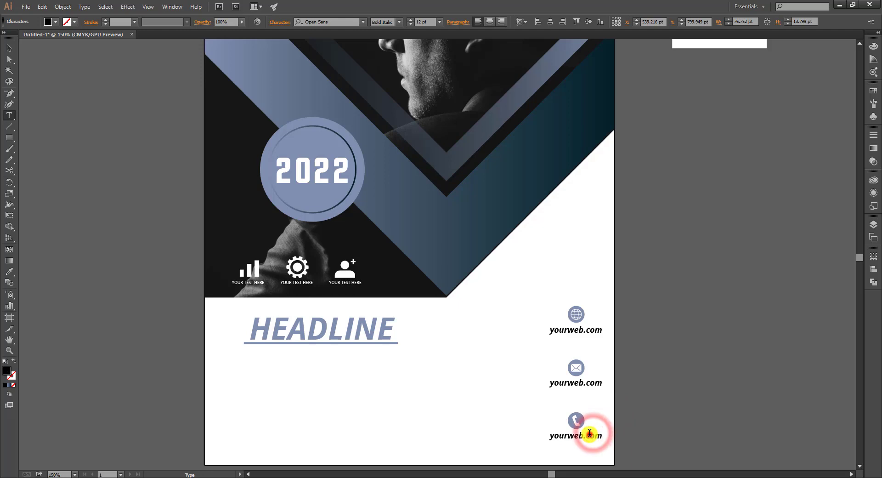
triple_click(591, 434)
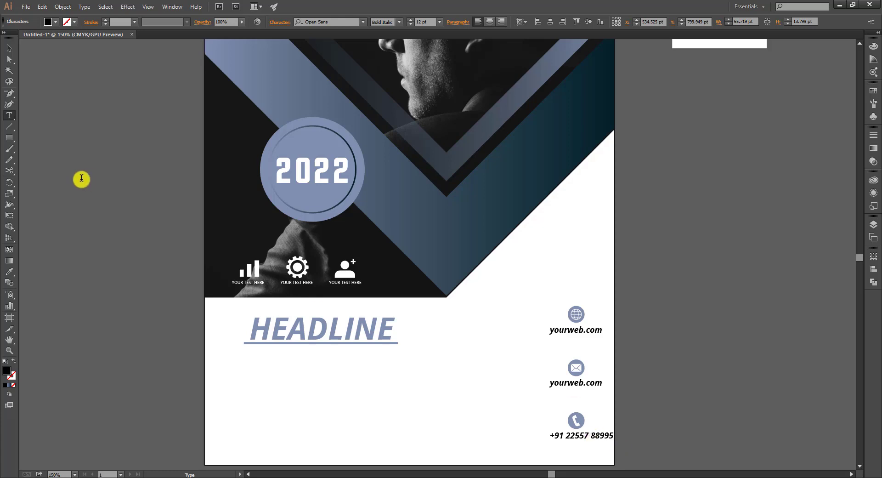
left_click(9, 48)
double_click(580, 382)
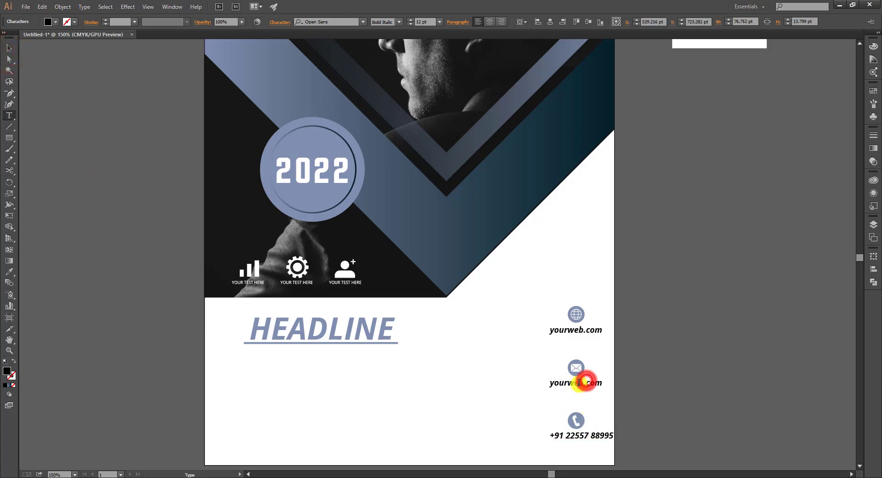
triple_click(586, 380)
left_click(578, 385)
left_click_drag(566, 387, 584, 382)
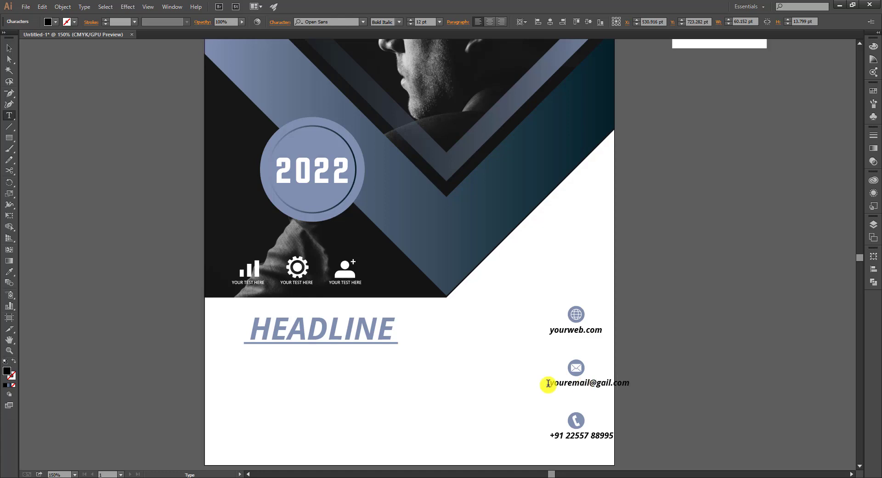
left_click(7, 51)
left_click(624, 316)
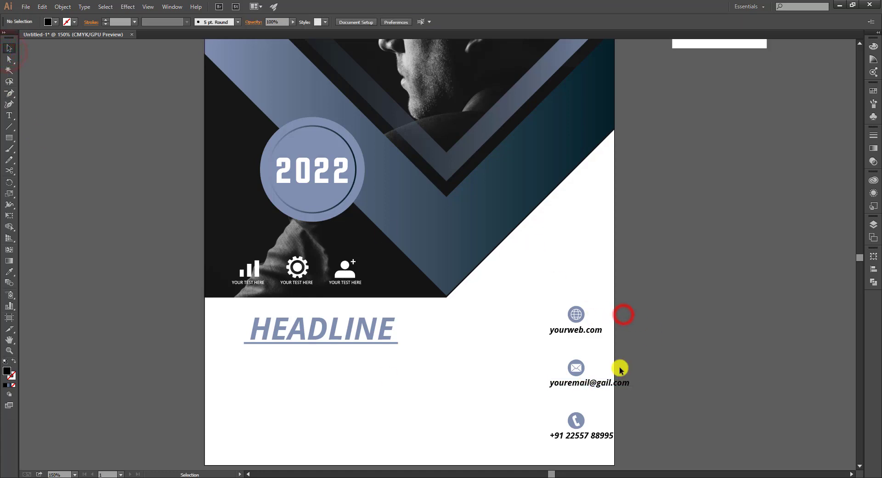
key("t")
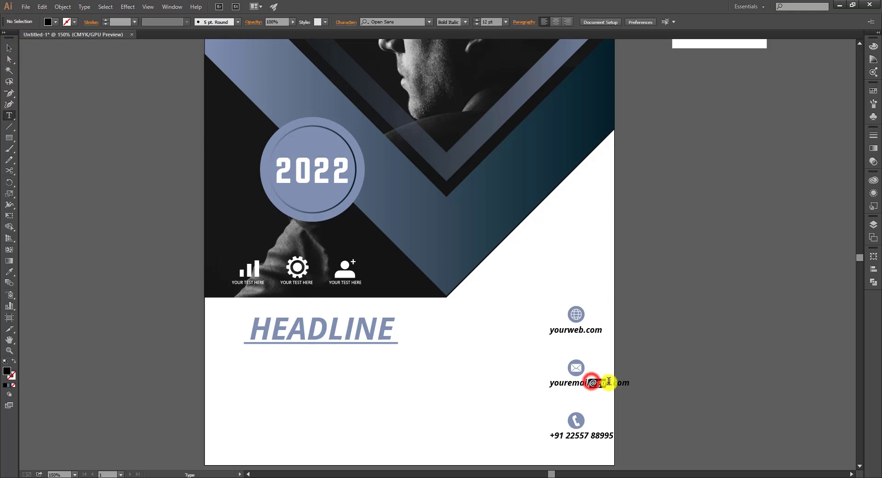
left_click_drag(608, 380, 611, 382)
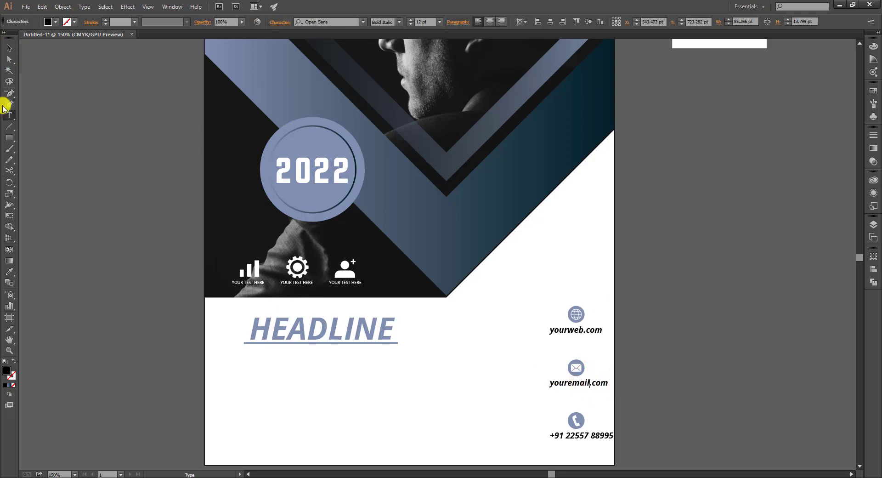
left_click(6, 50)
left_click(709, 381)
left_click(579, 329)
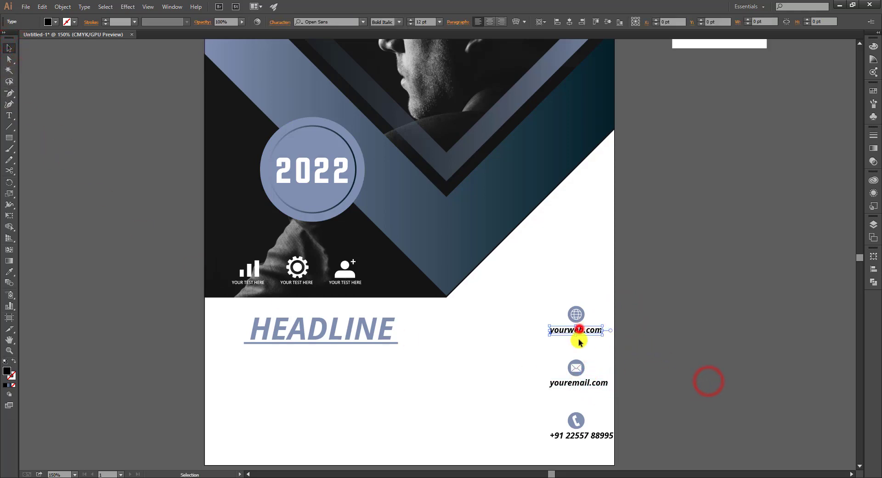
Set the three contact lines to Bold and nudge them slightly left
left_click(595, 384, "shift")
left_click(593, 432, "shift")
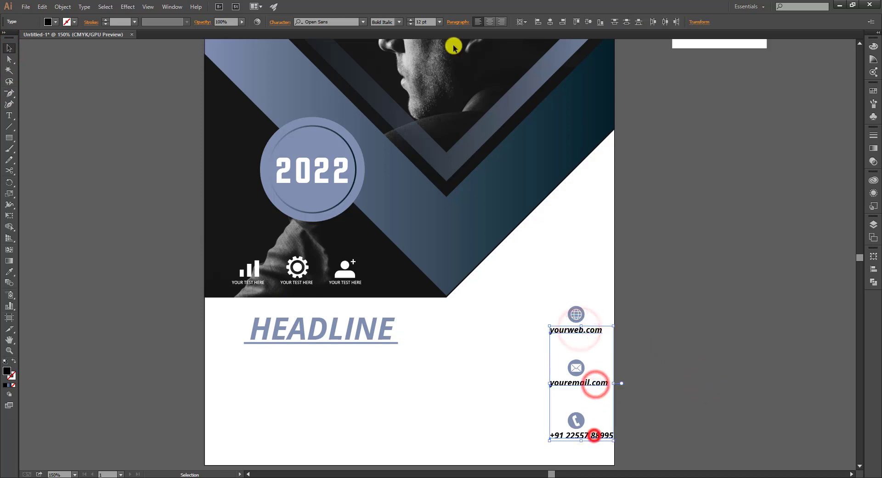
left_click(399, 22)
left_click(406, 94)
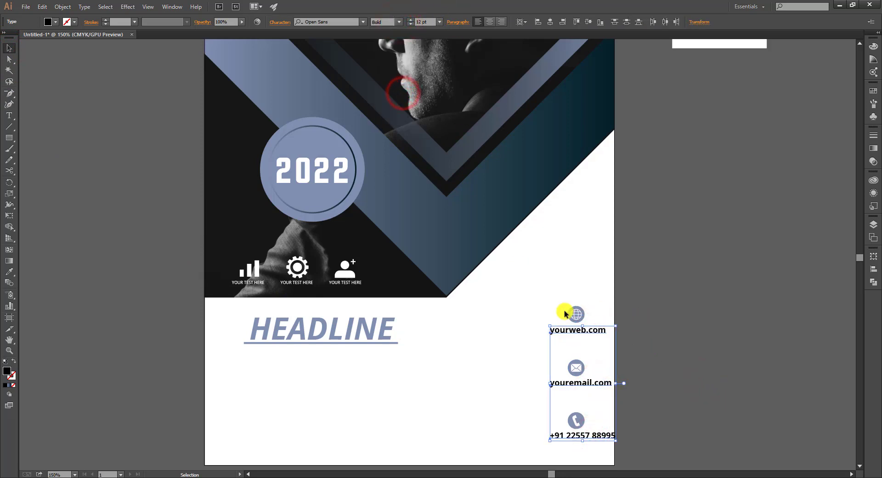
key("Left")
key("Left")
key("Left")
key("Left")
key("Left")
key("Left")
key("Left")
key("Left")
key("Left")
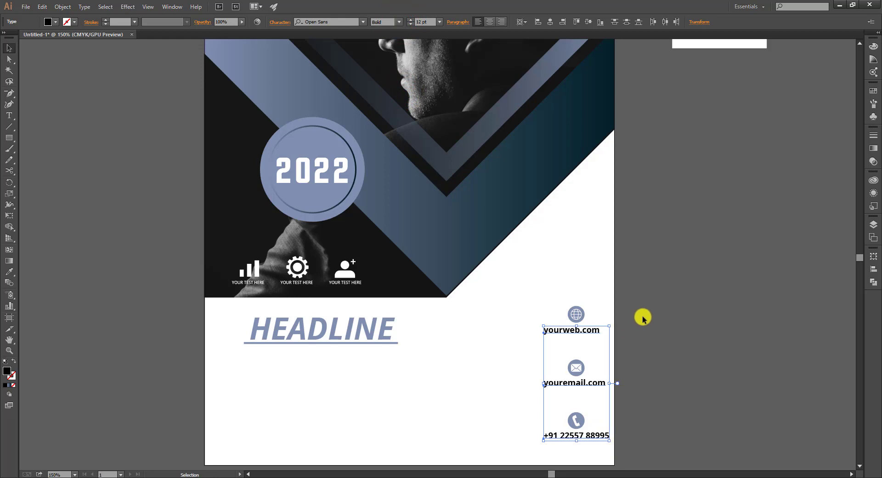
left_click(643, 317)
Nudge the globe, envelope and phone icons left and down to centre them over the text
left_click(577, 317)
left_click(577, 366, "shift")
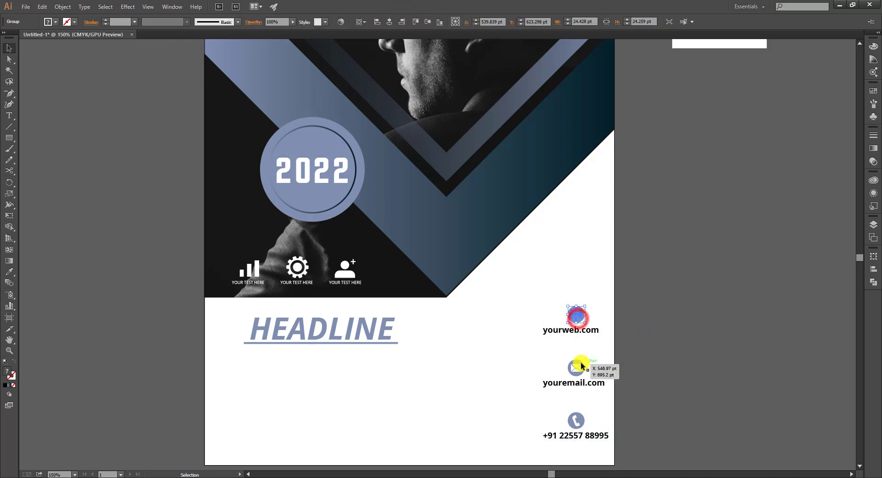
left_click(577, 413, "shift")
key("Left")
key("Left")
key("Left")
key("Down")
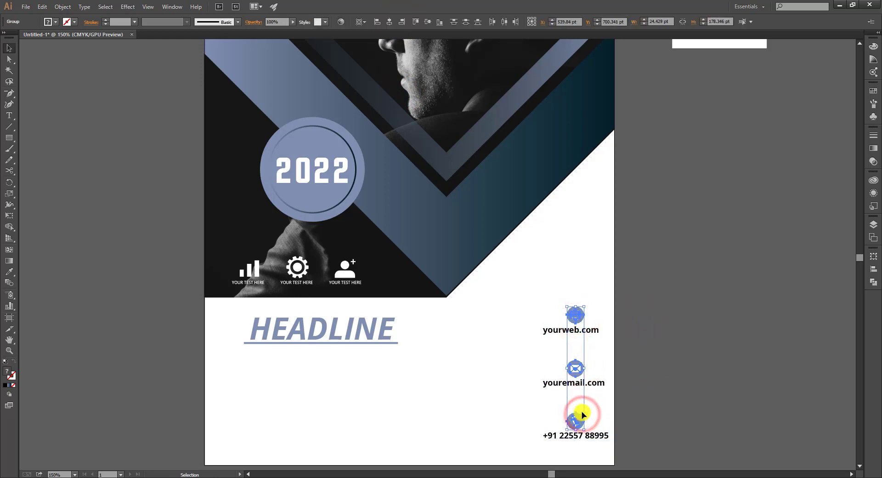
key("Left")
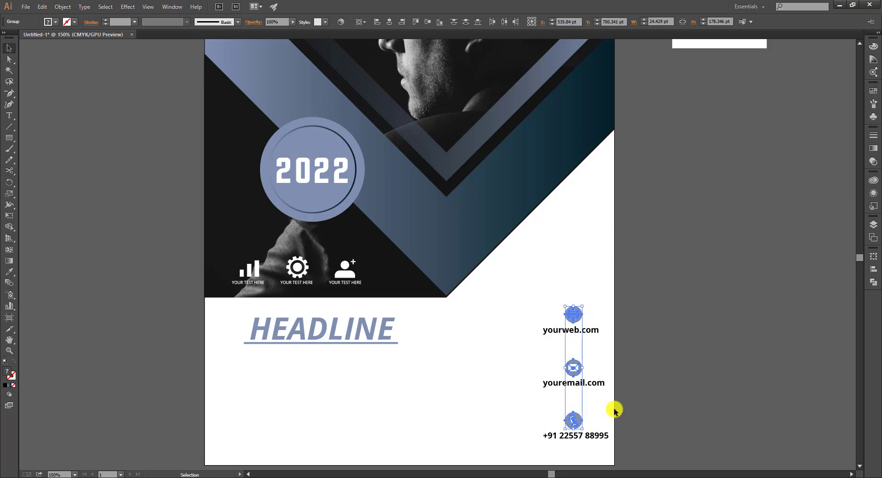
left_click(614, 410)
Fill the three contact text lines with the grey-blue swatch
left_click_drag(522, 328, 548, 438)
left_click(55, 22)
left_click(45, 56)
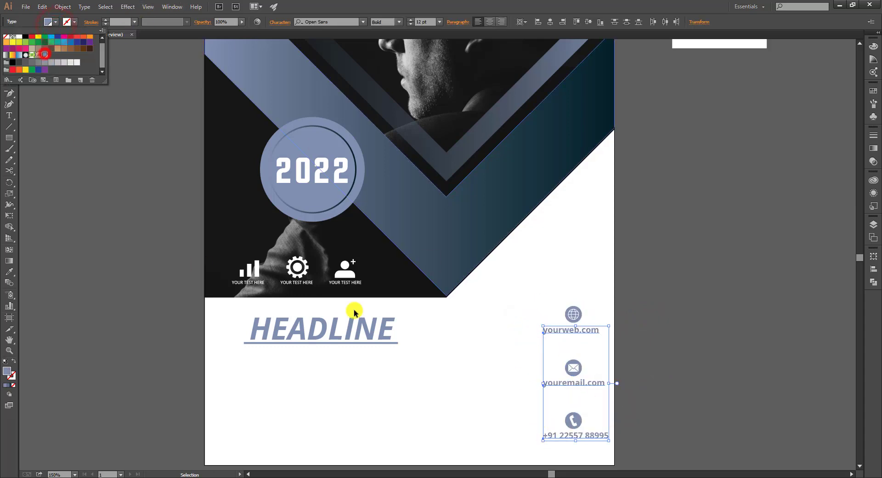
left_click(689, 329)
left_click(689, 331)
Move the whole contact block of icons and text up slightly
left_click_drag(541, 285, 591, 449)
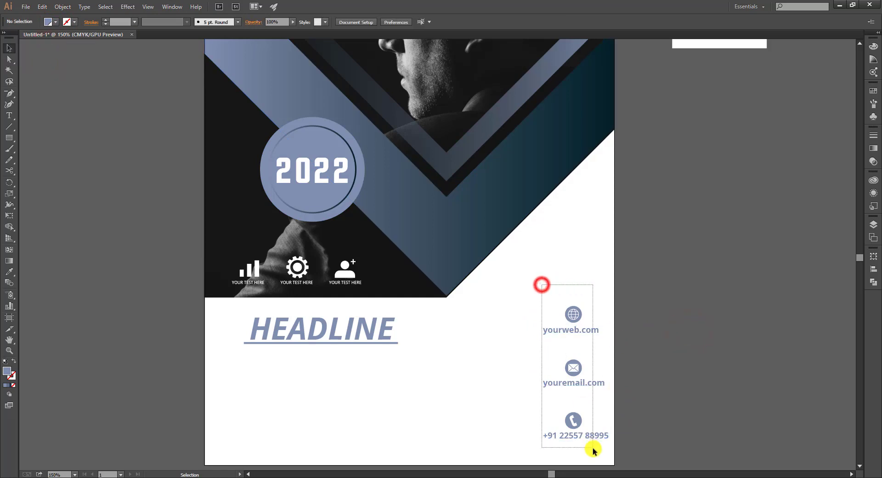
left_click_drag(575, 370, 574, 366)
left_click(634, 349)
Draw a small ellipse bullet dot below HEADLINE
left_click_drag(330, 374, 514, 359)
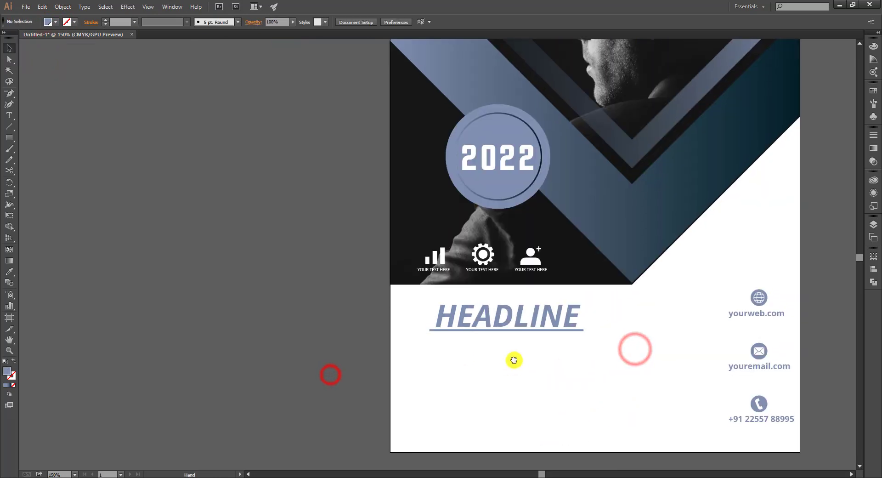
left_click_drag(10, 136, 43, 156)
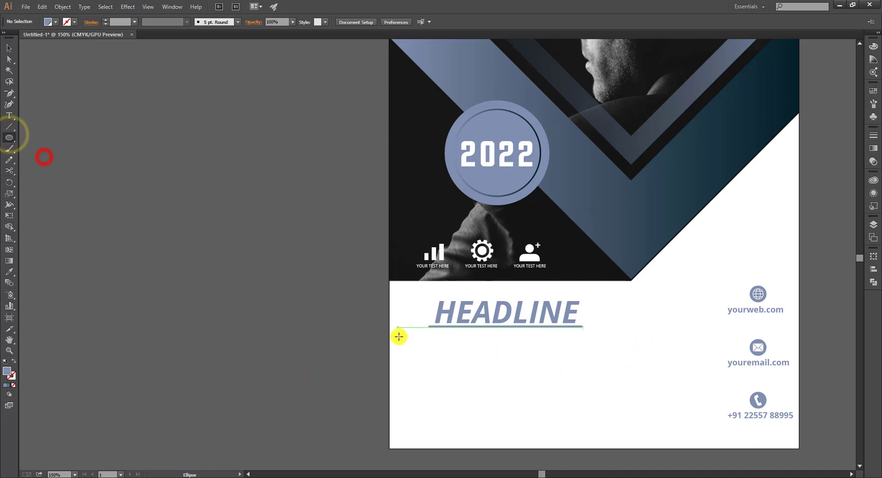
mouse_move(413, 348)
left_mouse_down()
mouse_move(412, 428)
mouse_move(413, 400)
left_mouse_up()
key("v")
left_click(441, 348)
Paste a Lorem ipsum paragraph beside the first bullet and copy it beside the second
key("ctrl+0")
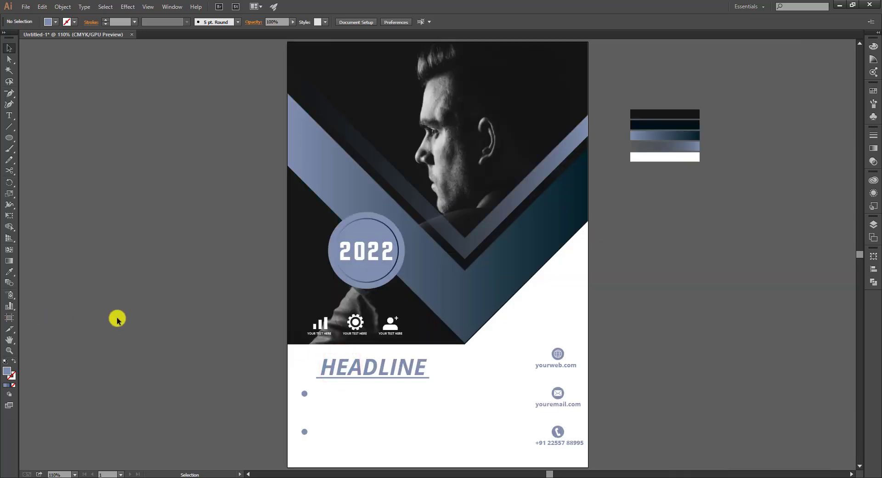
left_click_drag(315, 398, 298, 383)
key("ctrl+v")
left_click_drag(448, 265, 388, 441)
left_click_drag(389, 411, 387, 453)
left_click(492, 429)
Draw a 90 × 105.2 pt rounded rectangle on the pasteboard left of the page
key("ctrl+1")
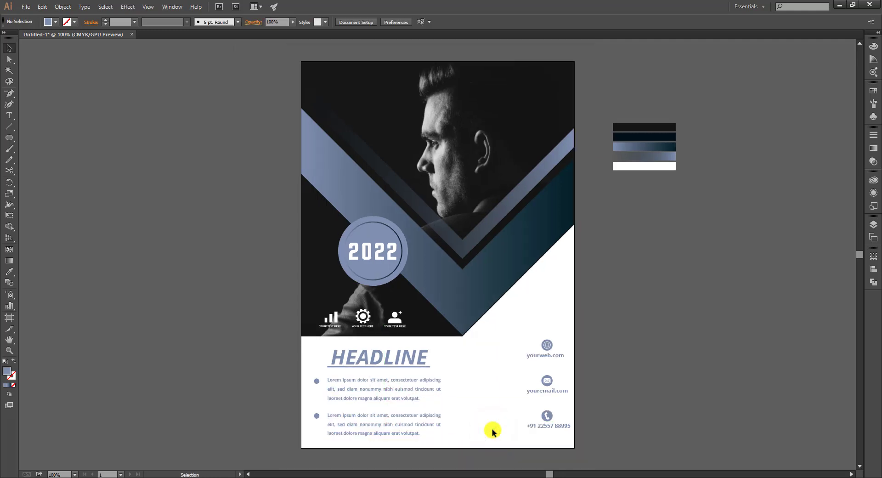
left_click_drag(12, 132, 44, 148)
left_click_drag(161, 147, 202, 195)
left_click(10, 48)
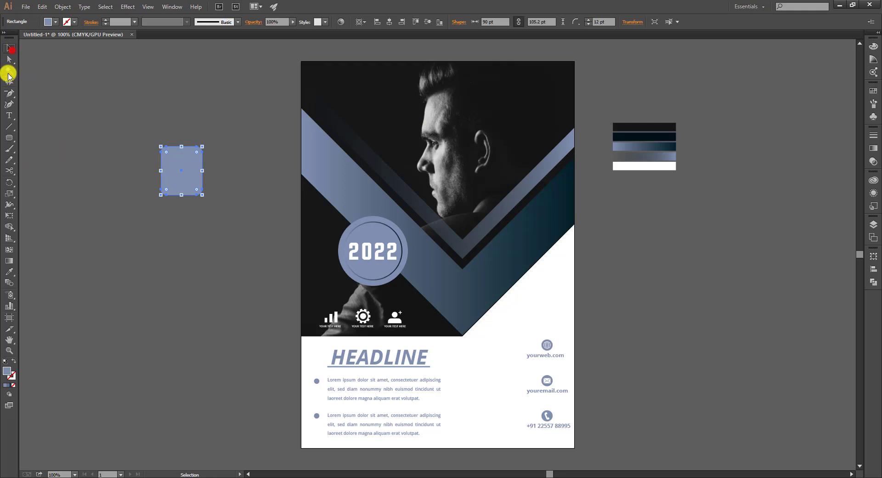
Turn the rounded box into an outline and place LOGO and HERE text inside it
left_click(14, 360)
left_click(122, 50)
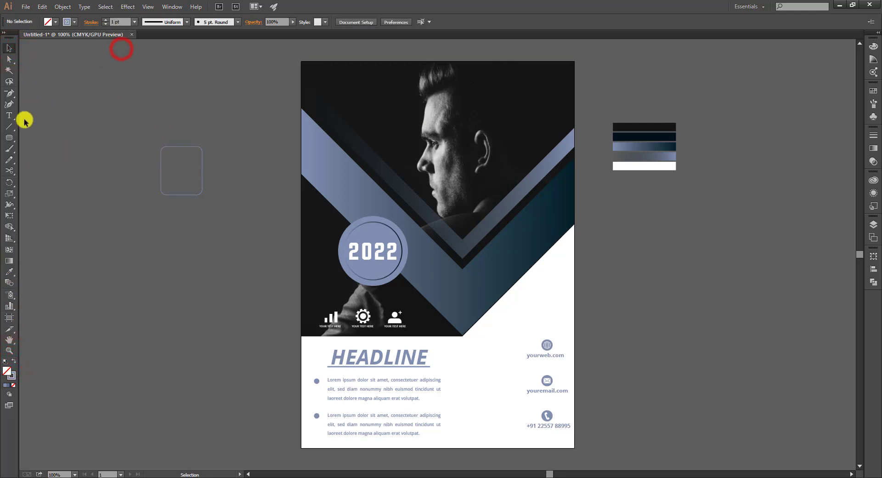
left_click(13, 117)
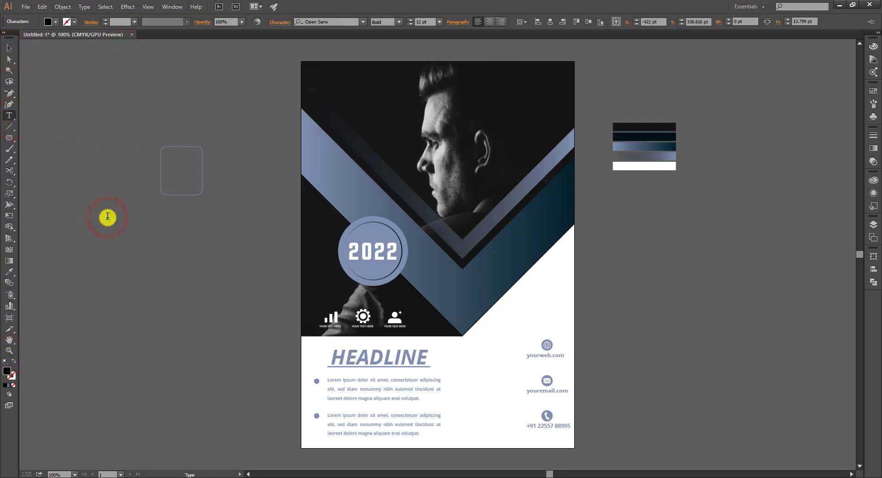
left_click(15, 49)
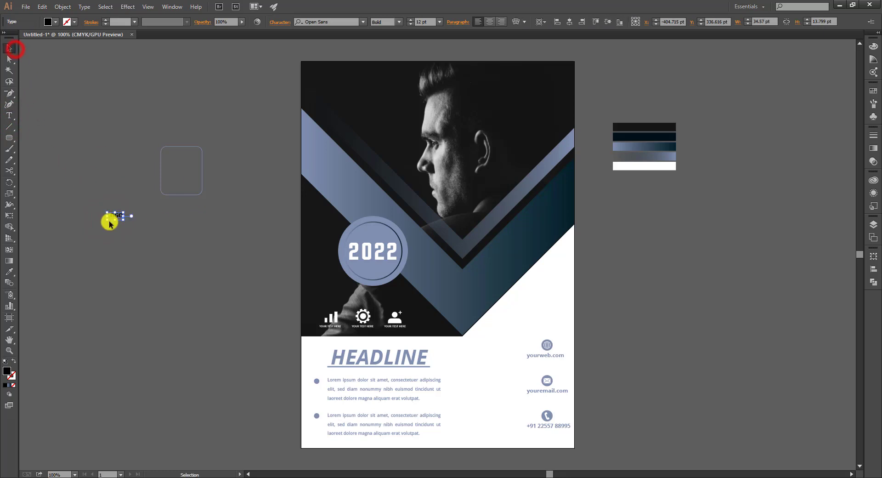
left_click_drag(123, 221, 137, 225)
left_click_drag(129, 221, 187, 173)
triple_click(186, 172)
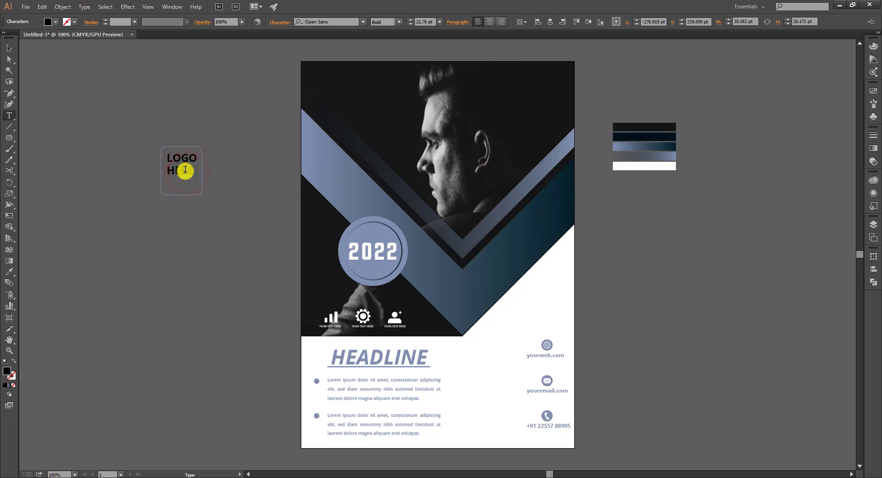
left_click(4, 45)
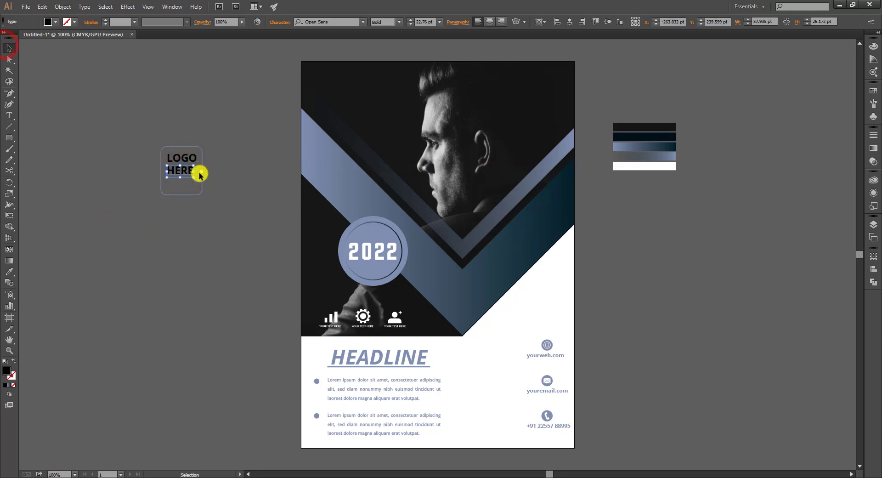
Enlarge the HERE text, thicken the box outline to 3 pt and shorten the box
left_click_drag(211, 183, 275, 217)
left_click_drag(209, 211, 339, 269)
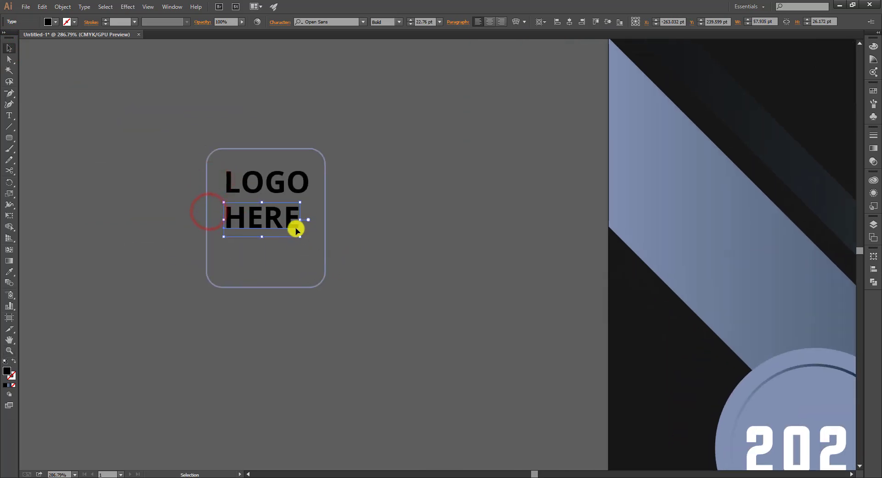
left_click_drag(300, 237, 309, 240)
left_click(343, 225)
left_click_drag(339, 246, 320, 259)
scroll(129, 23, "up", 2)
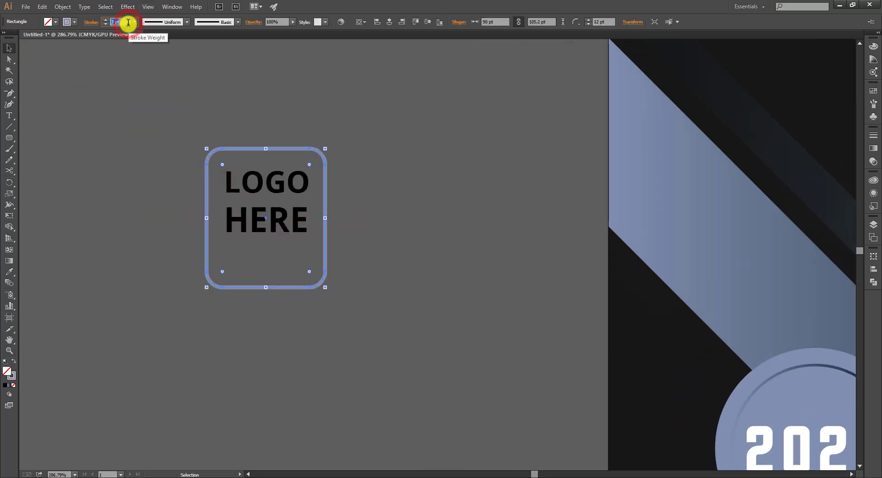
left_click(131, 100)
left_click(265, 287)
left_click_drag(266, 288, 294, 247)
left_click(418, 207)
left_click_drag(244, 171, 261, 235)
key("ctrl+z")
Set the LOGO and HERE text to the Extrabold font style
key("ctrl+a")
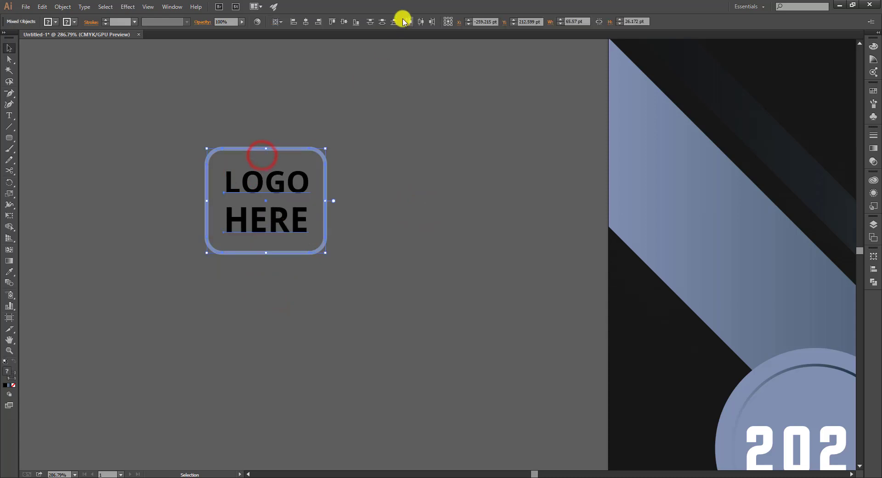
left_click(330, 192)
left_click(298, 215)
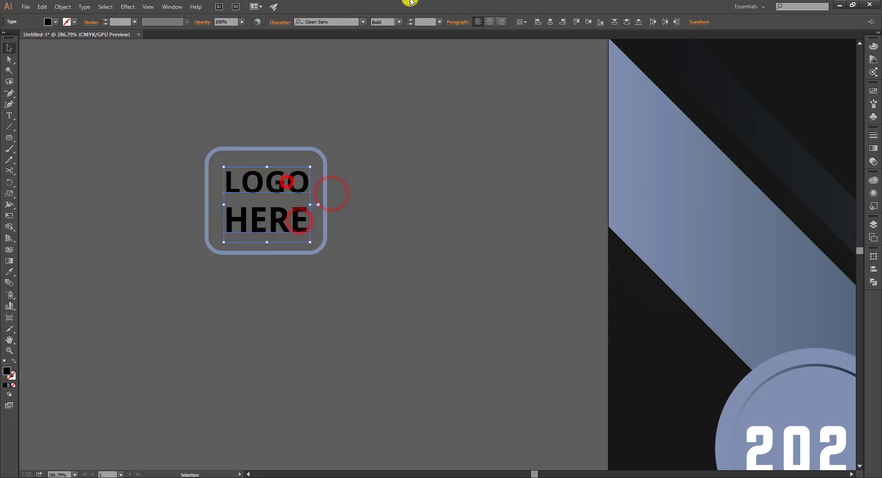
left_click(400, 22)
left_click(389, 113)
left_click(356, 154)
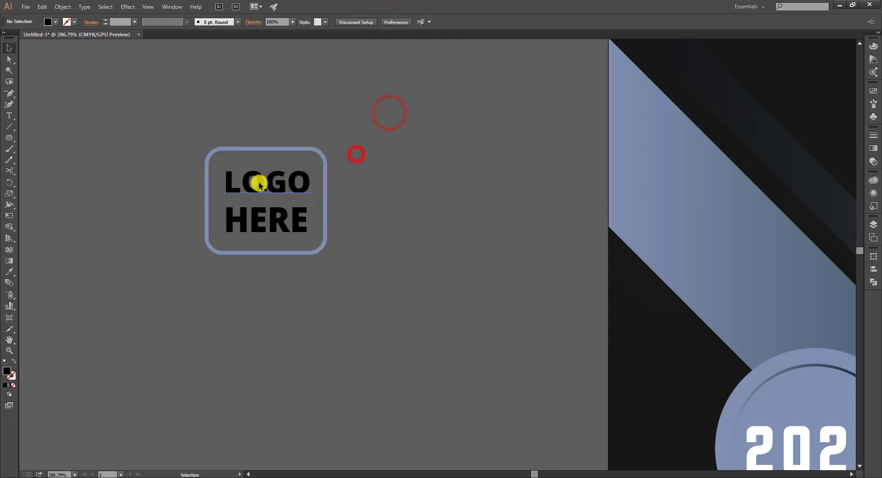
Fill the LOGO HERE text with white
left_click(259, 182)
left_click(252, 223, "shift")
left_click(54, 22)
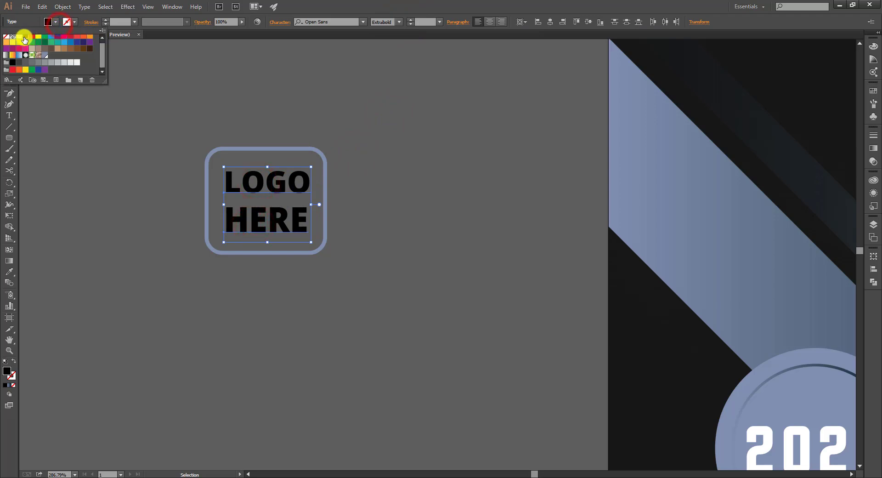
left_click(20, 37)
left_click(231, 98)
left_click(268, 184)
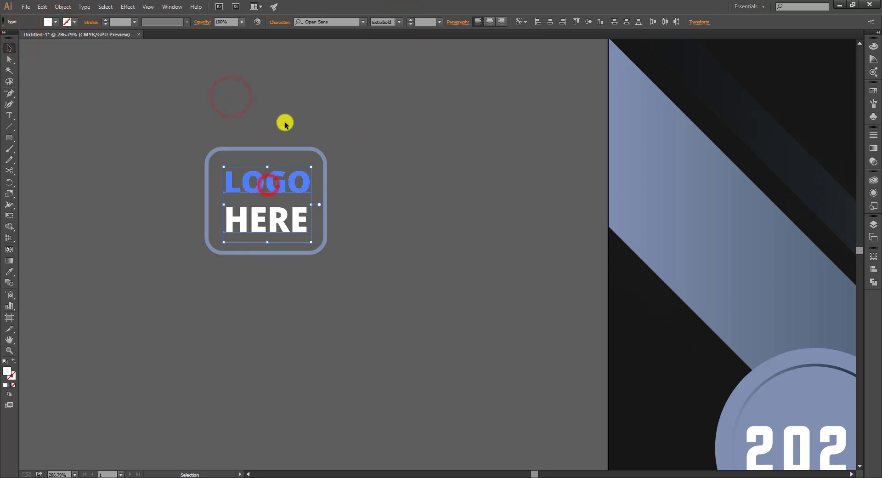
Nudge LOGO up slightly and enlarge the LOGO HERE text a little
left_click(285, 120)
left_click(279, 172)
key("Up")
key("Up")
left_click(285, 109)
left_click_drag(194, 115, 316, 244)
left_click(352, 236)
left_click(350, 229)
key("ctrl+0")
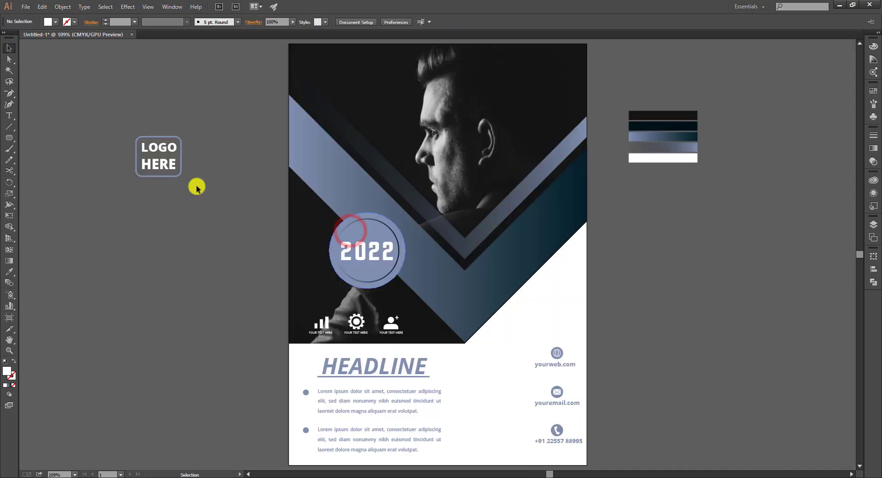
Expand the LOGO HERE box and text into outlines with Object > Expand
left_click_drag(127, 149, 186, 202)
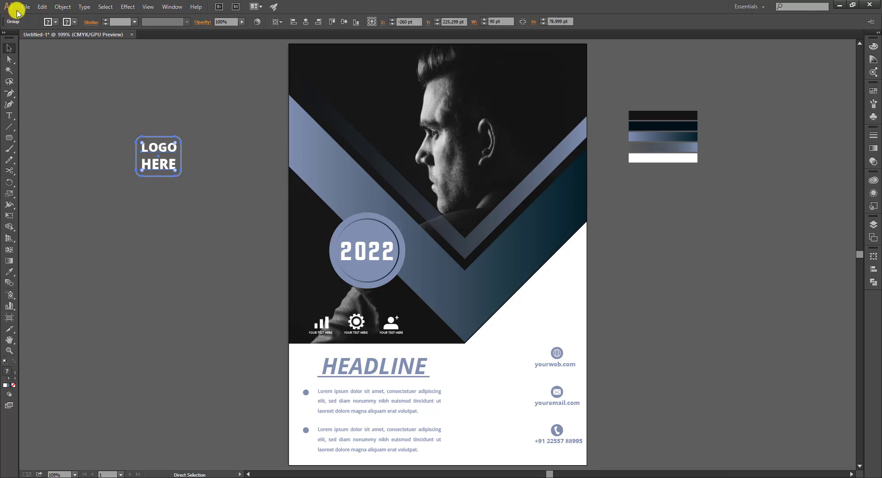
left_click(62, 7)
left_click(91, 104)
key("Return")
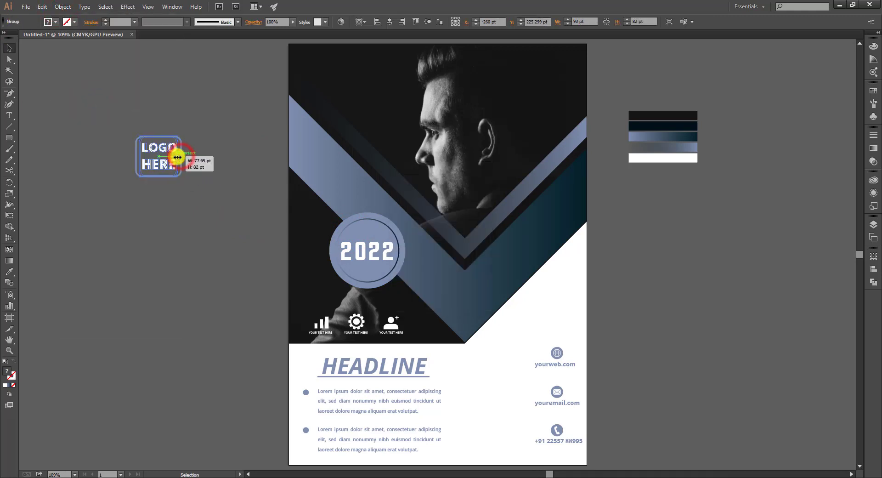
left_click(203, 145)
Drag the logo badge onto the poster and scale it down to fit
left_click_drag(170, 174, 321, 79)
left_click(184, 97)
left_click(335, 91)
left_click(238, 74)
left_click(216, 94)
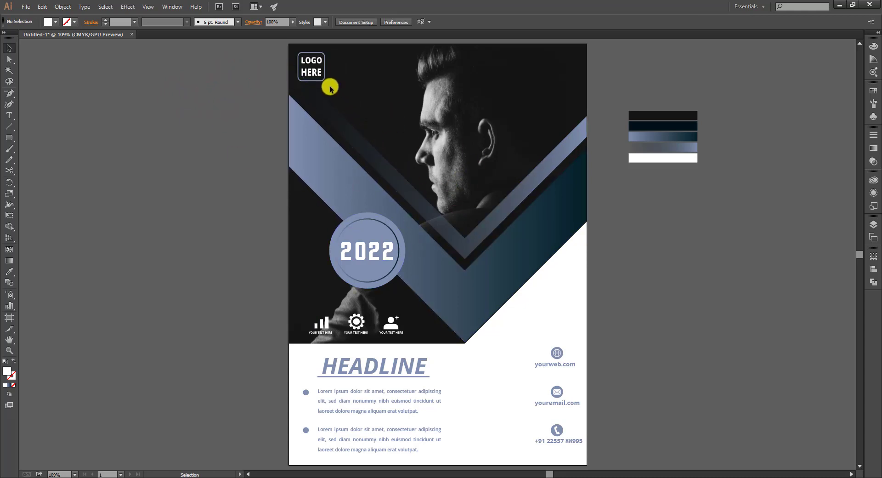
Move the logo badge into the poster's top-right corner
left_click_drag(325, 80, 332, 77)
left_click(255, 96)
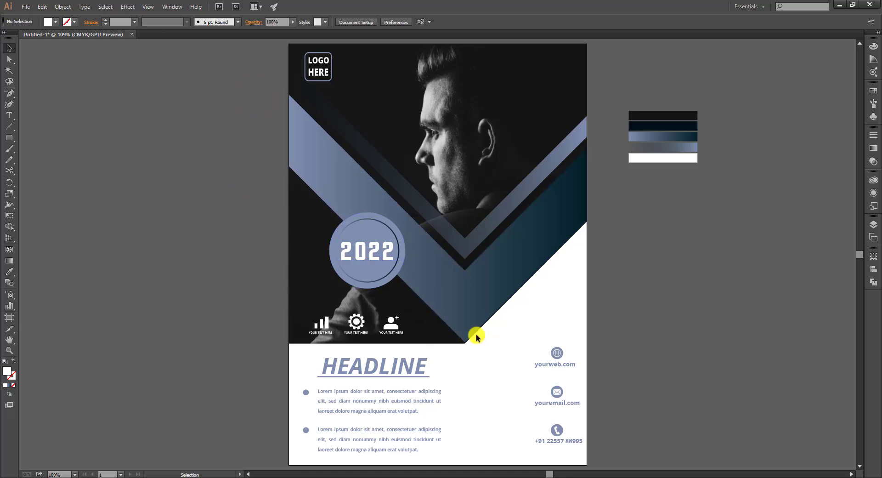
left_click_drag(333, 78, 571, 79)
left_click(626, 60)
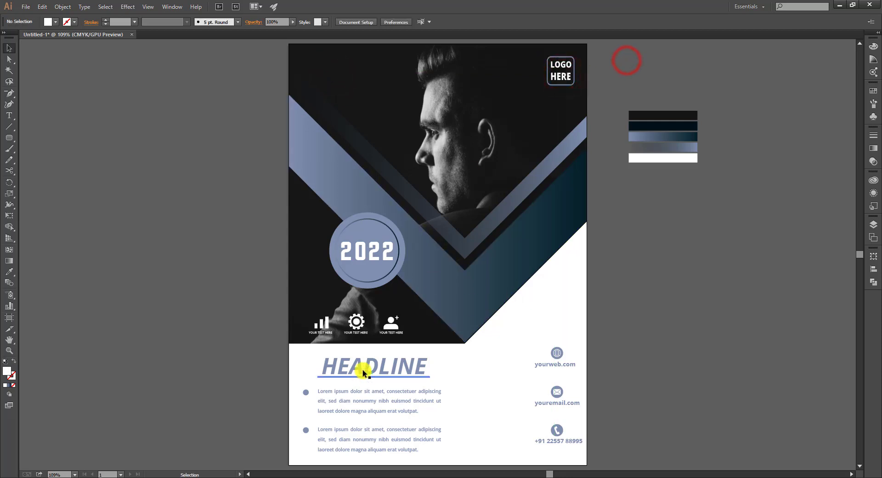
Copy the HEADLINE text to the poster's top-left and retype it as BUSINESS
left_click_drag(364, 370, 345, 81)
double_click(345, 80)
double_click(345, 81)
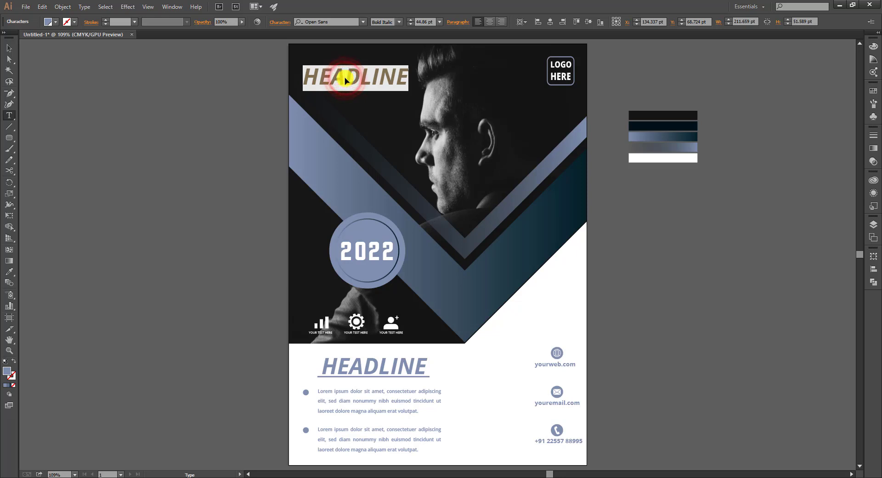
type("BUSINESS")
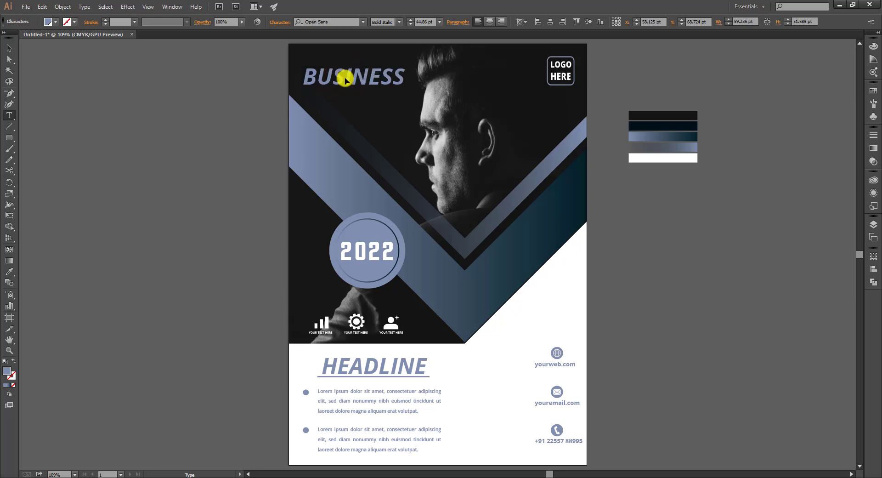
left_click(9, 48)
left_click(46, 61)
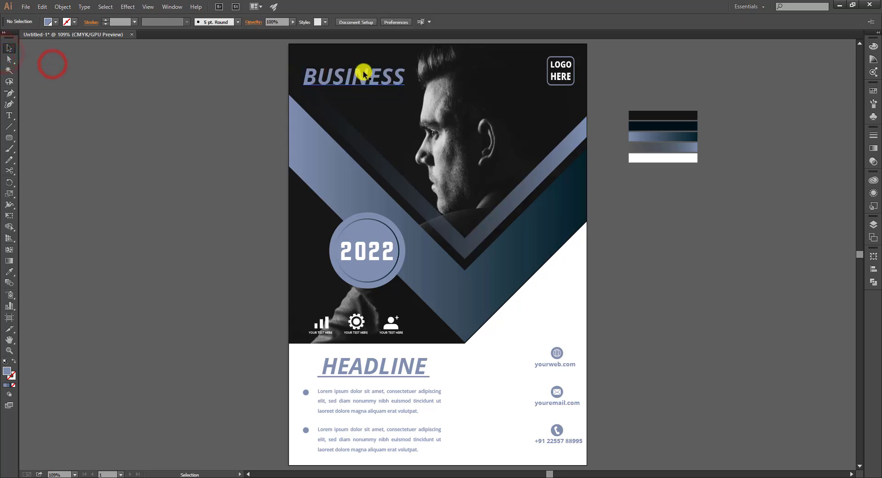
Duplicate BUSINESS below itself, change it to BROUCHER, and shrink it slightly
left_click_drag(364, 71, 363, 100)
double_click(363, 98)
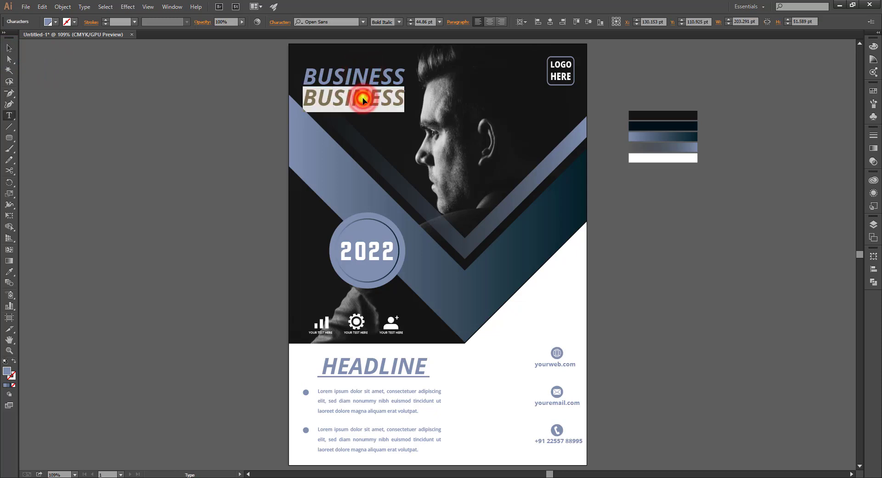
type("BROUCHER")
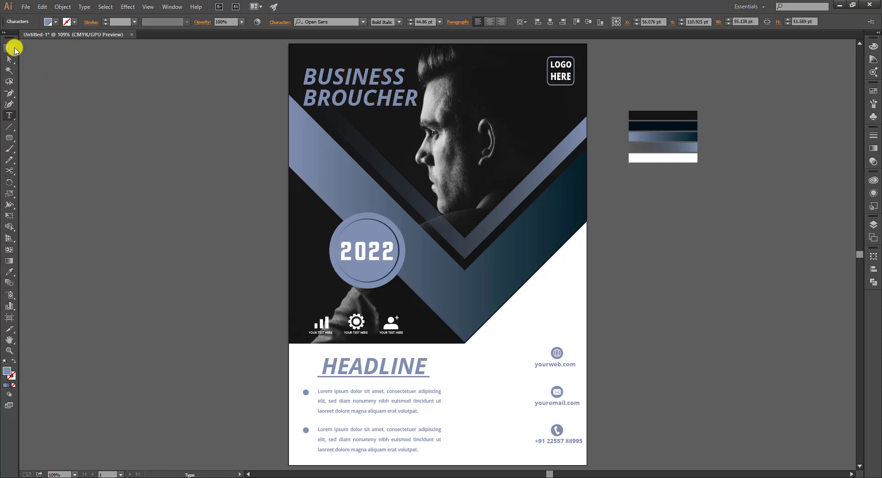
left_click(13, 48)
left_click(213, 133)
left_click(404, 108)
left_click_drag(418, 111, 406, 109)
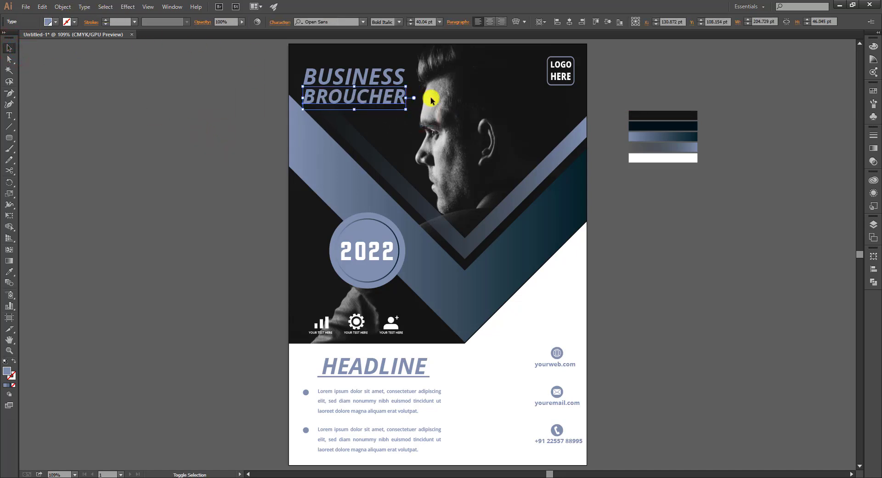
Make the BUSINESS and BROUCHER title text white
left_click(374, 82, "shift")
left_click(49, 22)
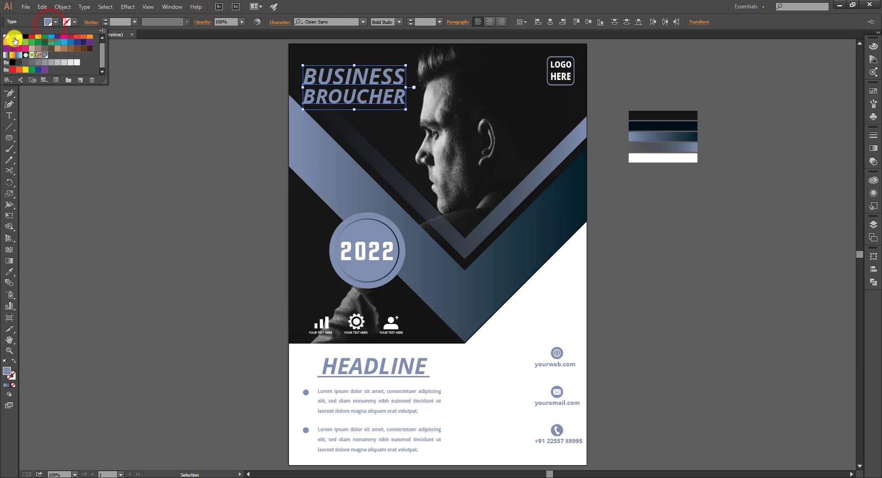
left_click(18, 38)
left_click(179, 129)
left_click(176, 163)
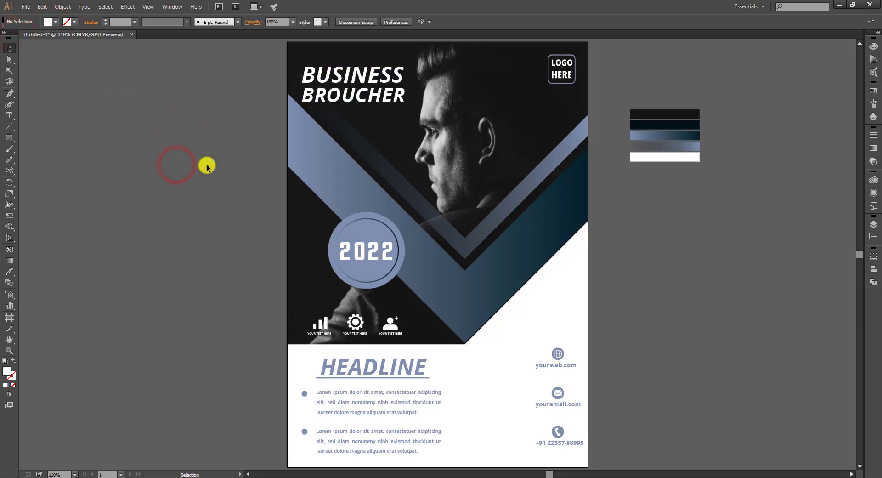
Add a DESIGN line below BROUCHER, shifted right to line up with the title
left_click_drag(335, 100, 338, 118, "alt")
triple_click(338, 118)
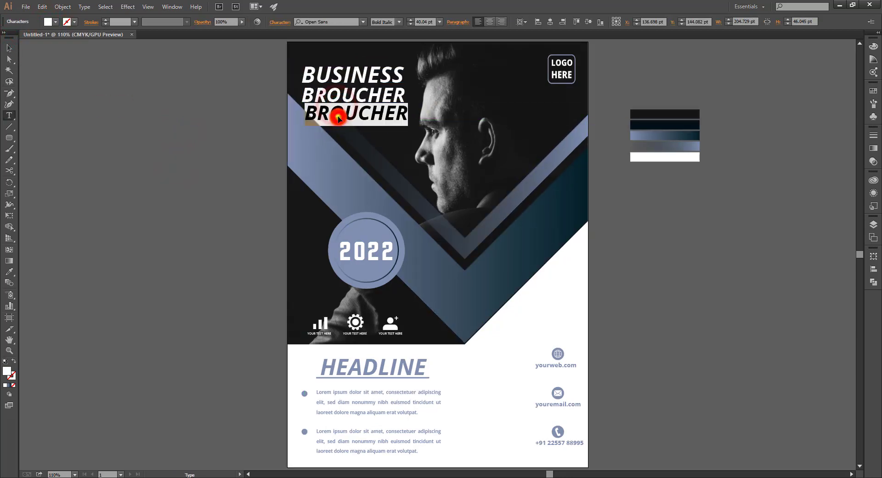
type("DE")
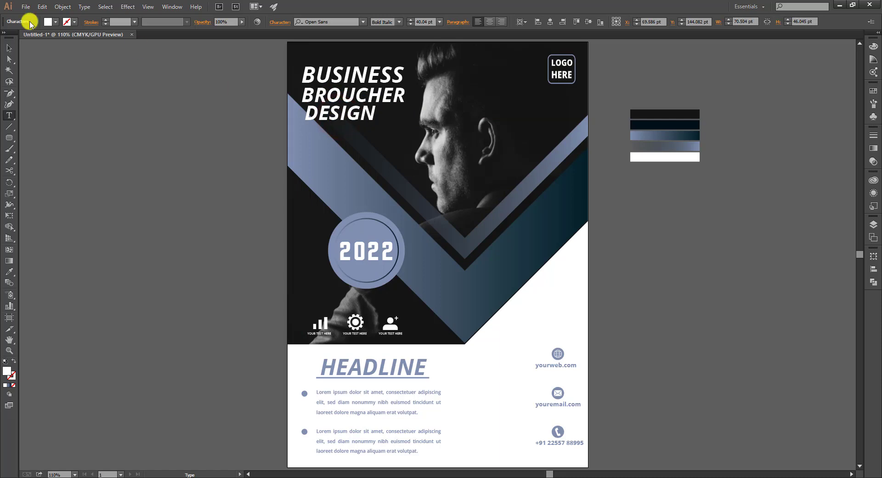
type("SIGN")
left_click(12, 48)
left_click_drag(367, 117, 396, 119)
left_click(417, 124)
left_click(391, 114)
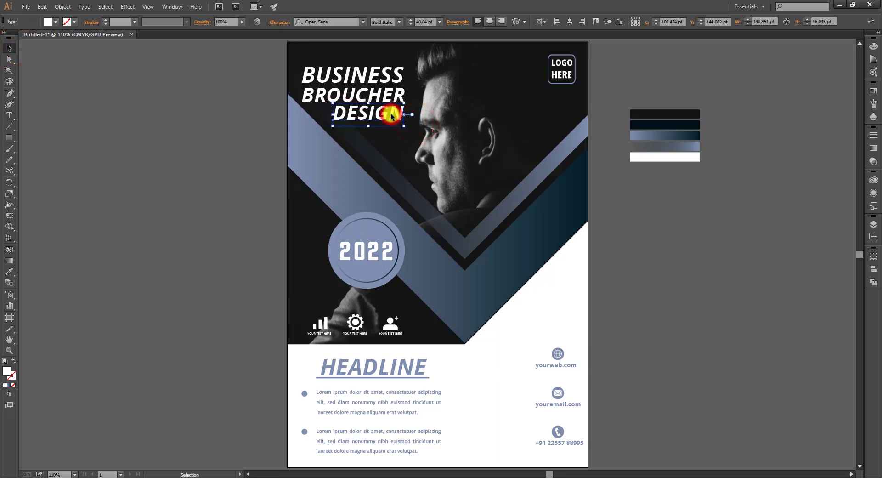
key("Down")
key("Down")
left_click(246, 132)
key("ctrl+minus")
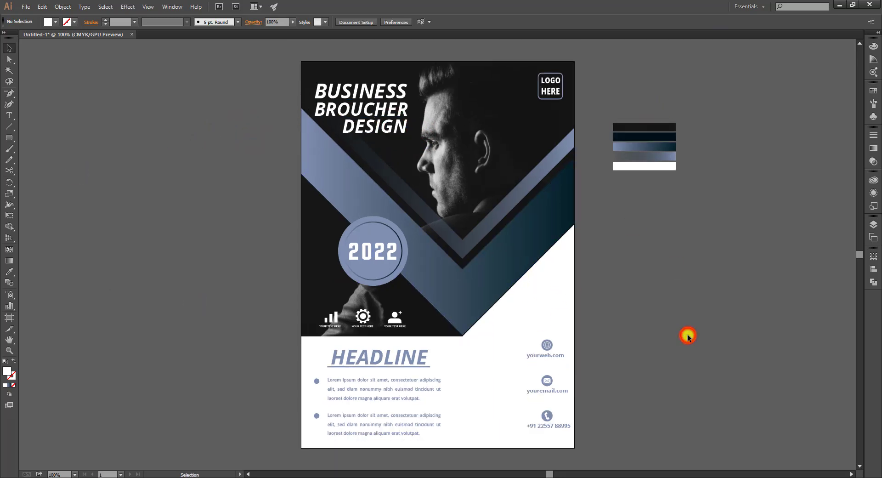
Change the BUSINESS BROUCHER title's font style to upright Bold
left_click(342, 109)
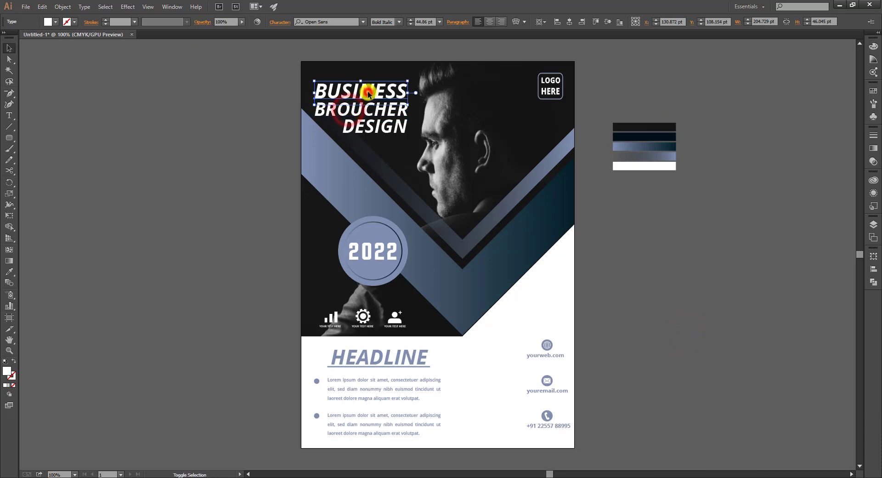
left_click(399, 22)
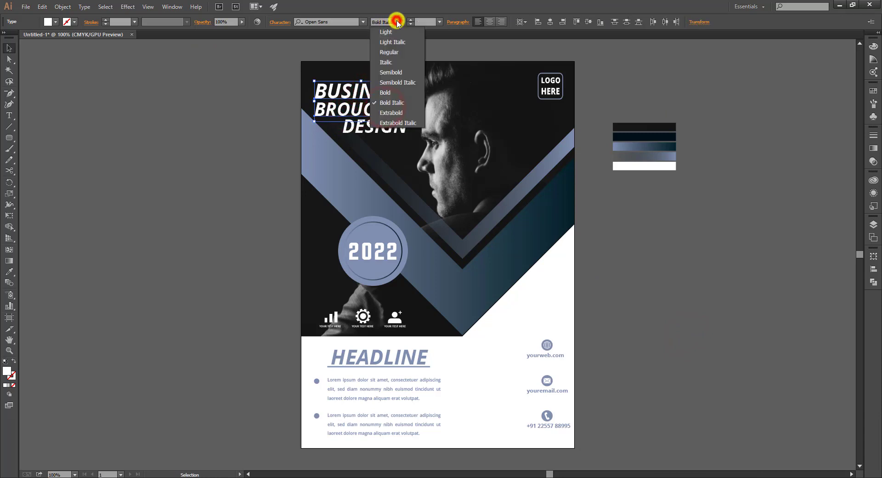
left_click(401, 94)
left_click(218, 79)
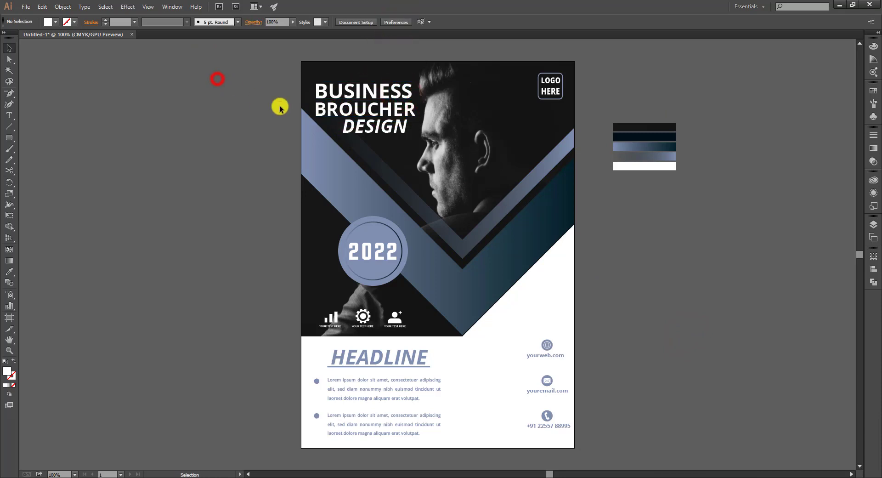
Scale BROUCHER down beneath BUSINESS and delete the DESIGN line
left_click(330, 109)
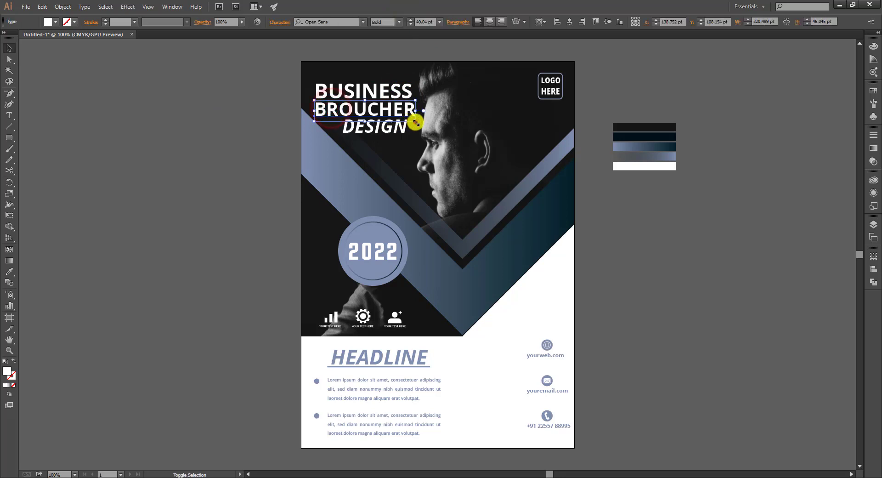
left_click_drag(415, 122, 379, 142)
left_click(380, 132)
key("Delete")
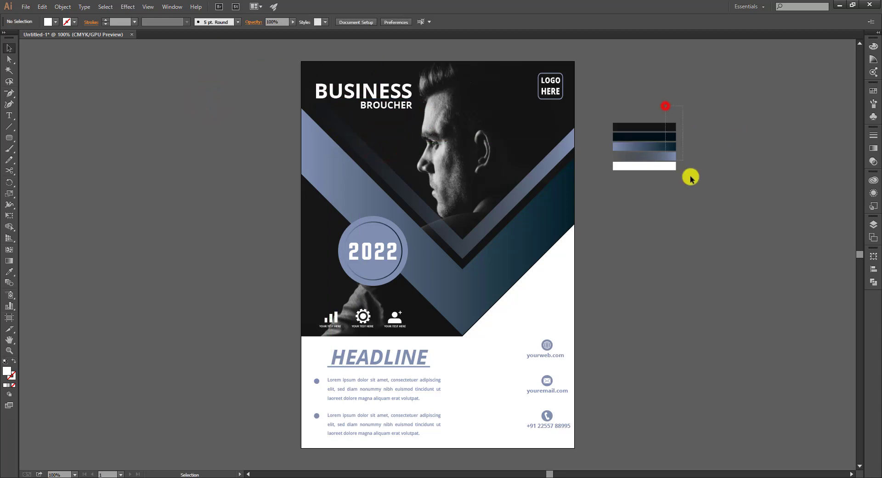
Remove the reference swatch bars beside the poster, then raise and slightly enlarge the contact block
left_click_drag(690, 178, 690, 196)
key("Delete")
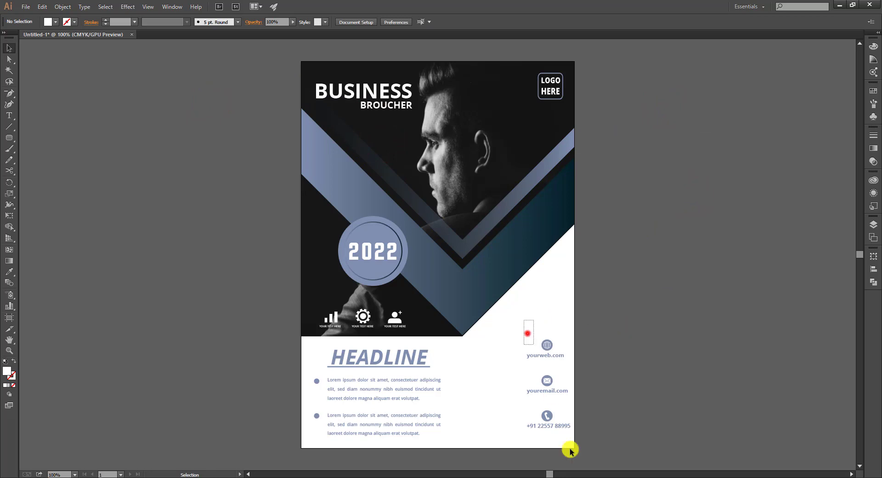
left_click_drag(570, 451, 571, 462)
mouse_move(568, 411)
left_mouse_down()
mouse_move(555, 409)
mouse_move(563, 420)
left_mouse_up()
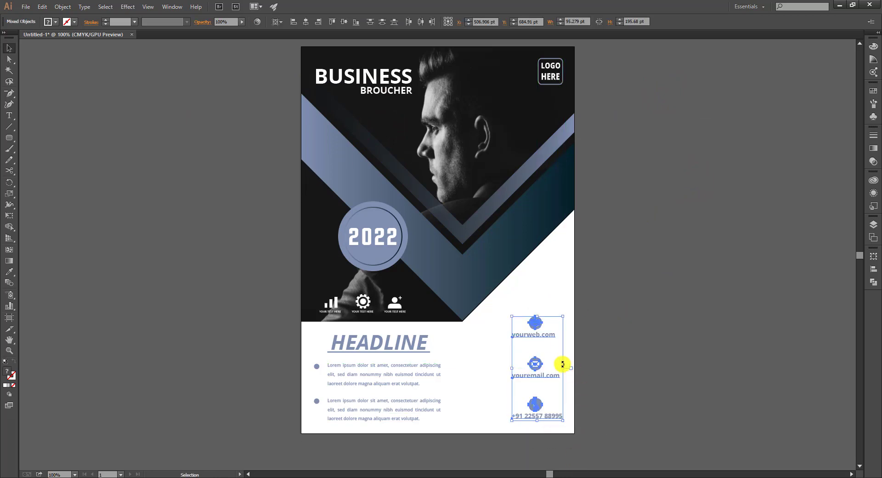
left_click_drag(543, 336, 549, 319)
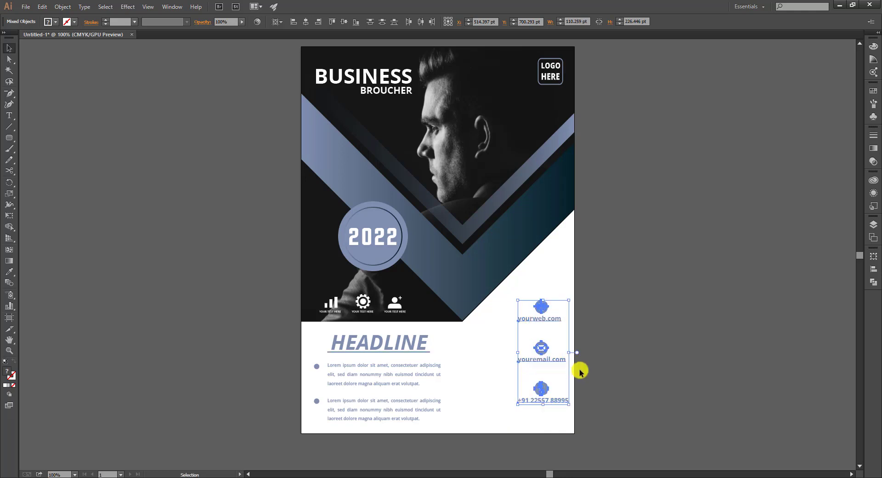
left_click_drag(570, 404, 565, 417)
left_click(614, 357)
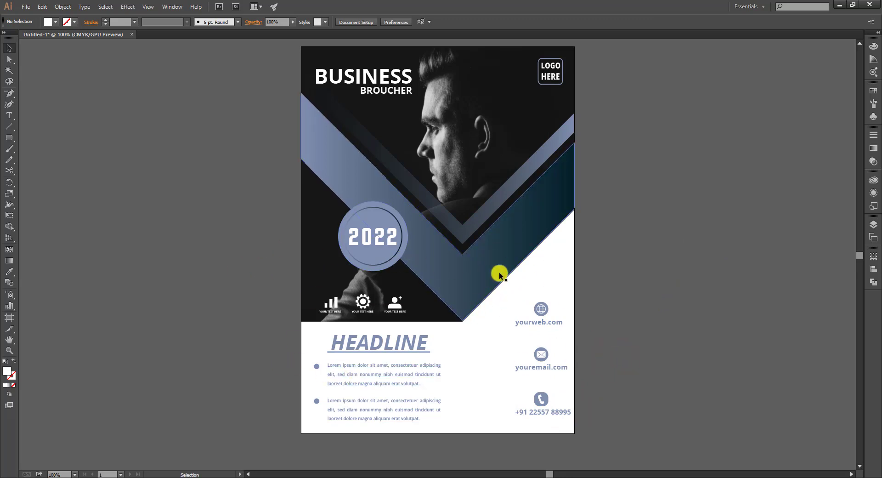
scroll(499, 272, "up", 1)
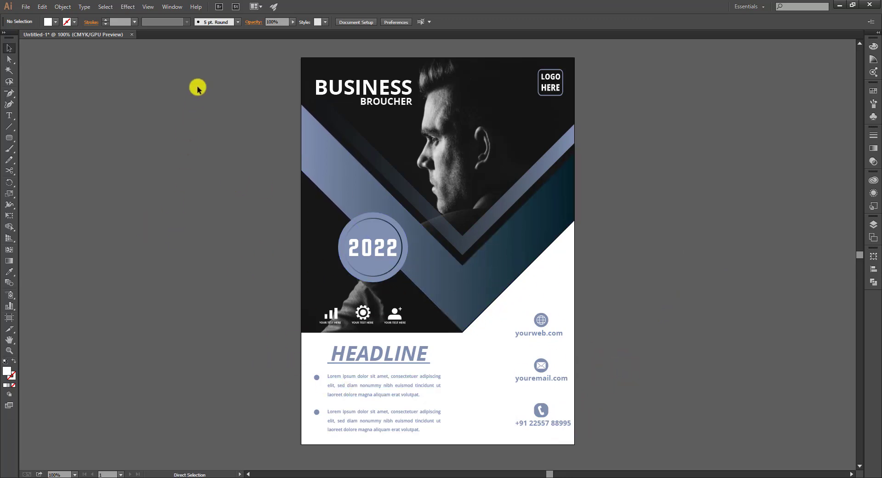